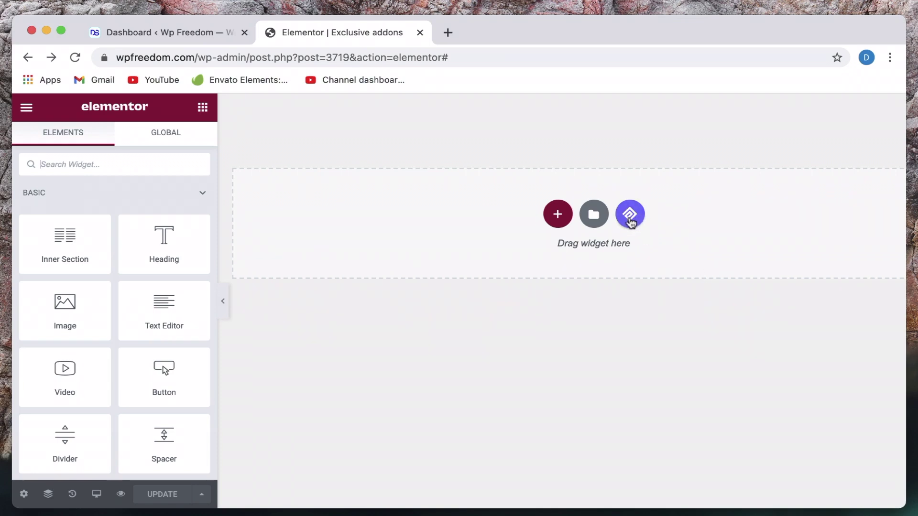
# Insert the Exclusive Addons Button 5 template with Contact us, Hire me and Get in touch buttons
pyautogui.click(632, 223)
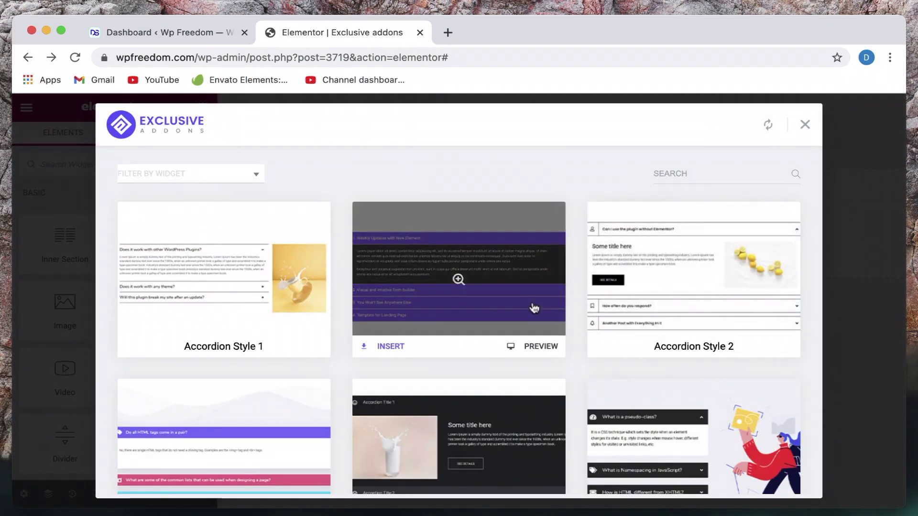
pyautogui.scroll(-8, 533, 308)
pyautogui.scroll(-5, 534, 307)
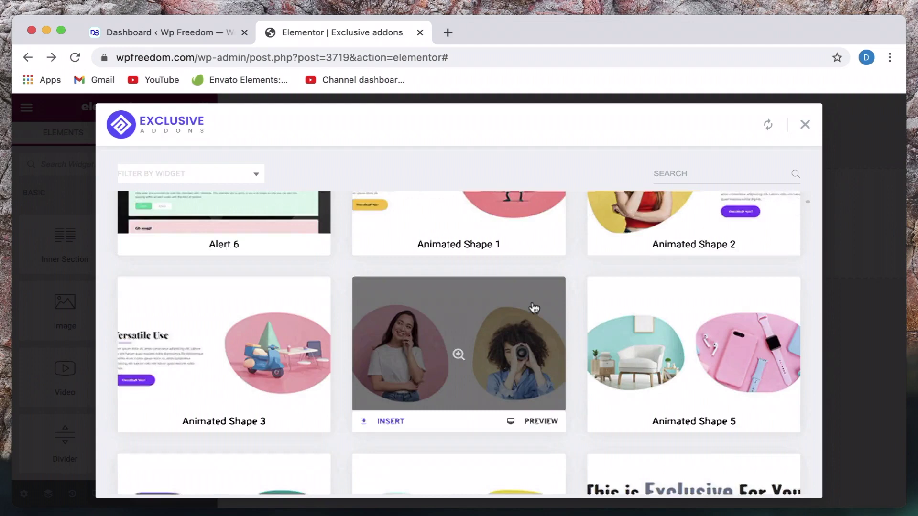
pyautogui.scroll(-5, 534, 308)
pyautogui.scroll(-3, 534, 307)
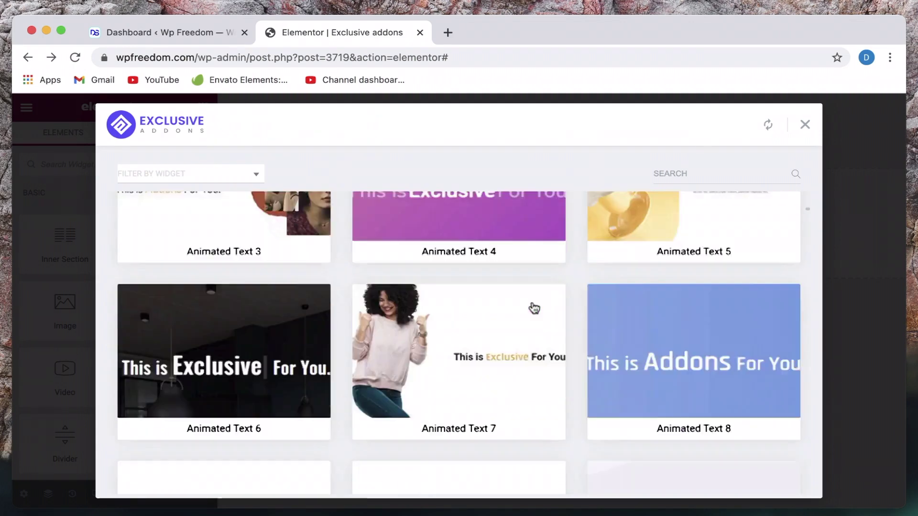
pyautogui.scroll(-5, 533, 308)
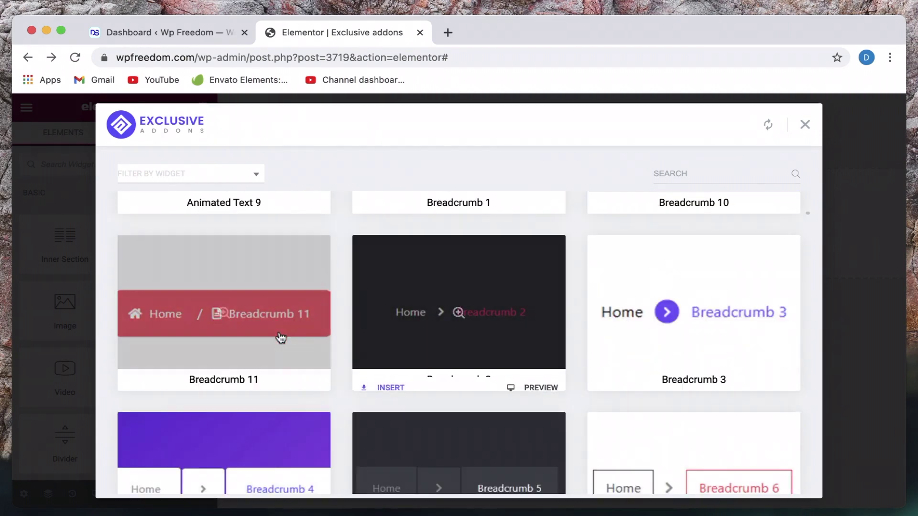
pyautogui.scroll(2, 494, 316)
pyautogui.scroll(3, 493, 316)
pyautogui.scroll(-8, 494, 315)
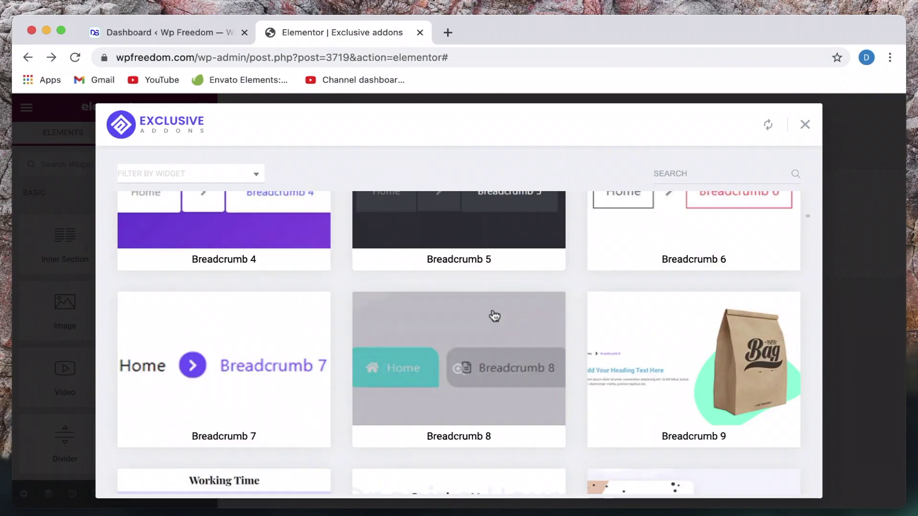
pyautogui.scroll(-2, 494, 316)
pyautogui.scroll(-2, 494, 317)
pyautogui.scroll(3, 494, 316)
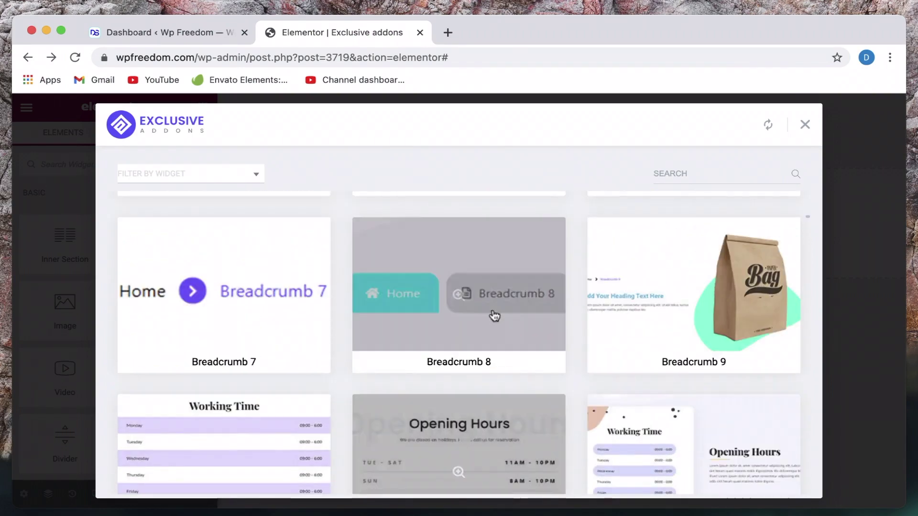
pyautogui.scroll(-10, 676, 474)
pyautogui.scroll(-10, 664, 408)
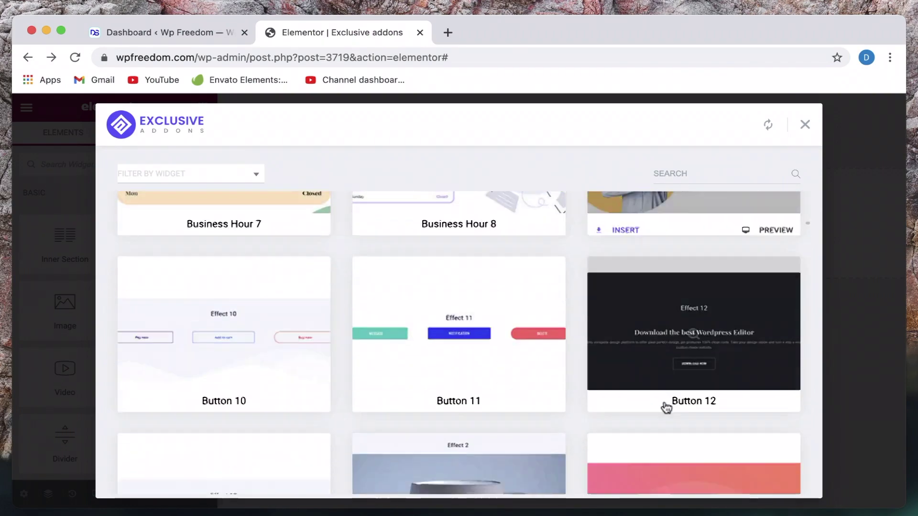
pyautogui.scroll(-5, 664, 402)
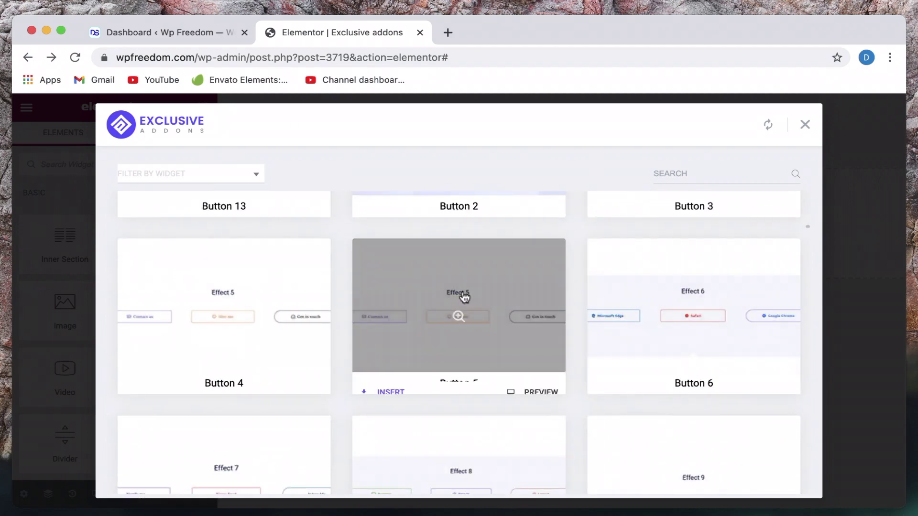
pyautogui.click(383, 384)
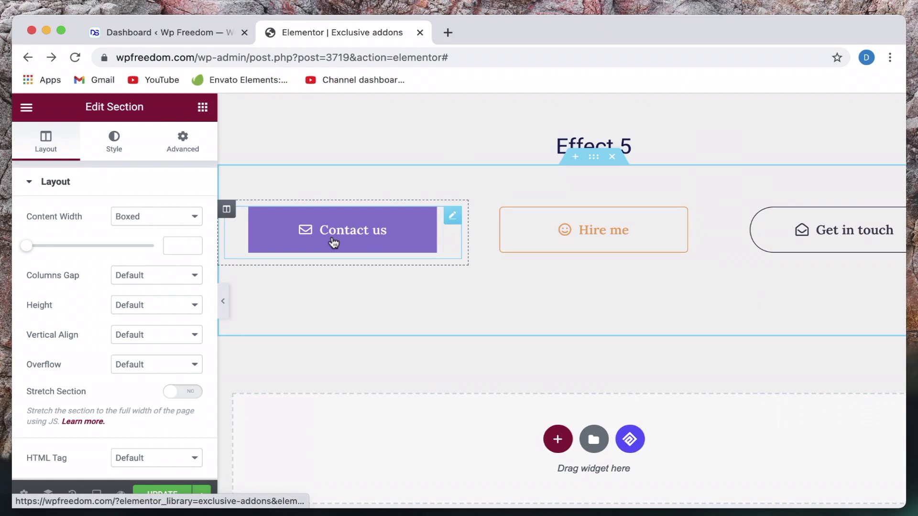
pyautogui.hscroll(2, 822, 245)
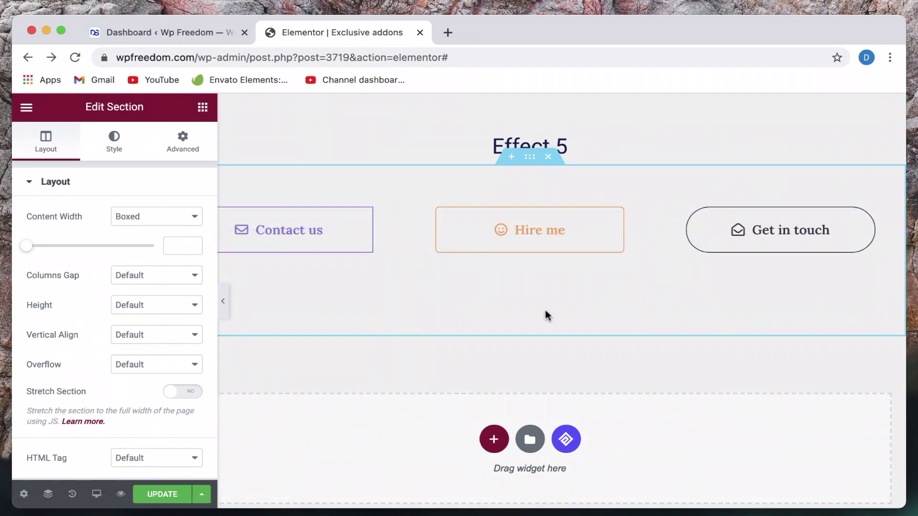
pyautogui.click(580, 440)
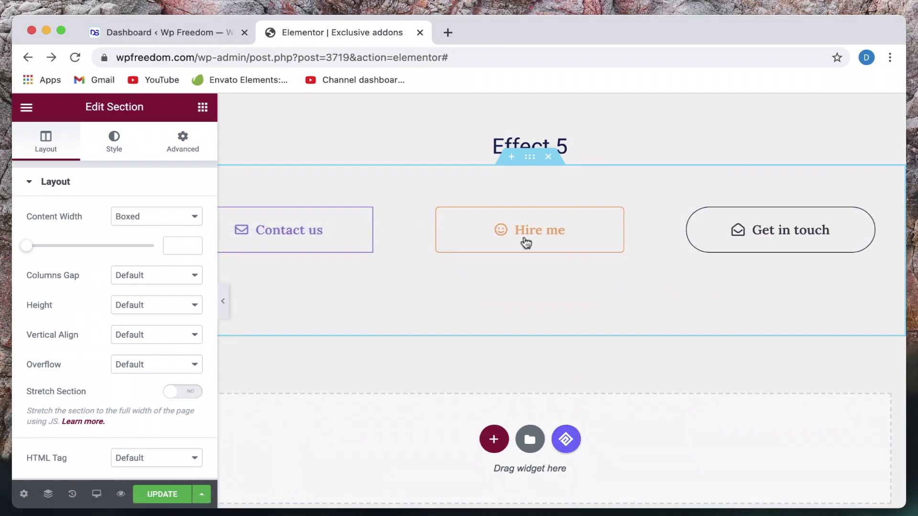
pyautogui.scroll(-5, 390, 270)
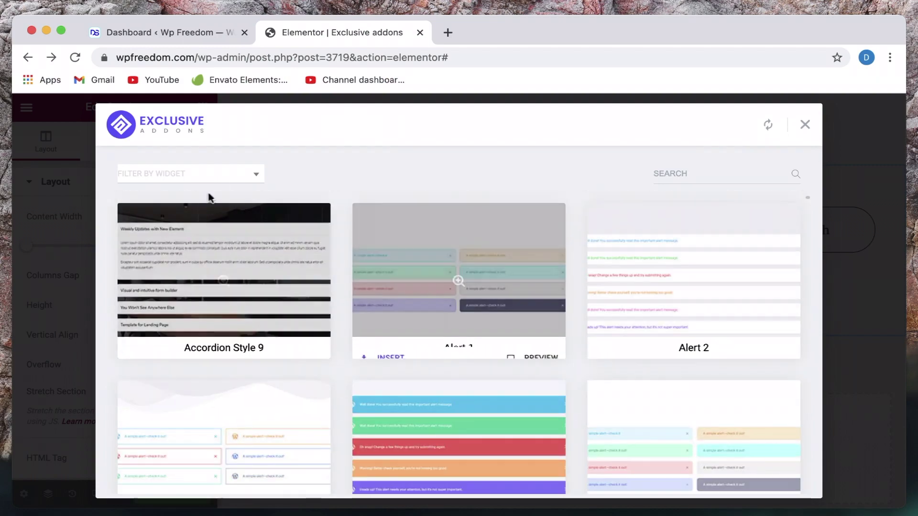
pyautogui.click(248, 177)
pyautogui.scroll(-4, 201, 304)
pyautogui.scroll(-5, 202, 304)
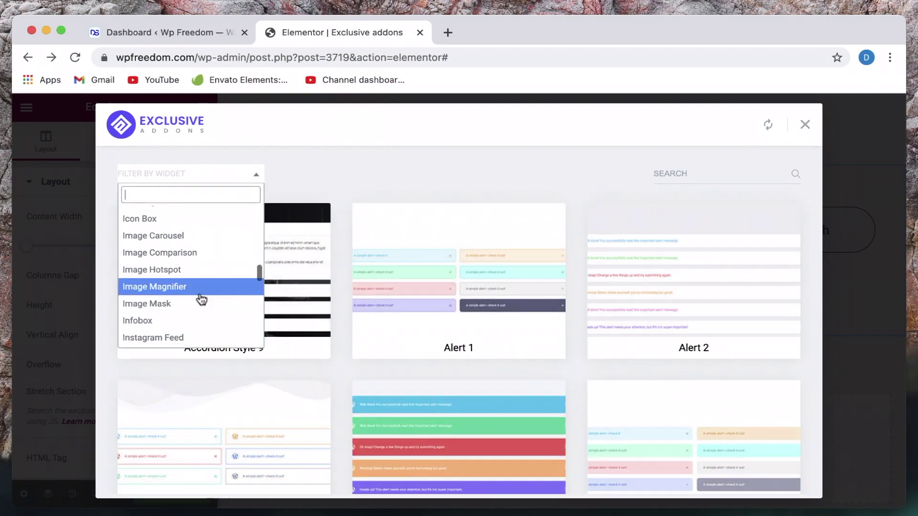
pyautogui.click(195, 290)
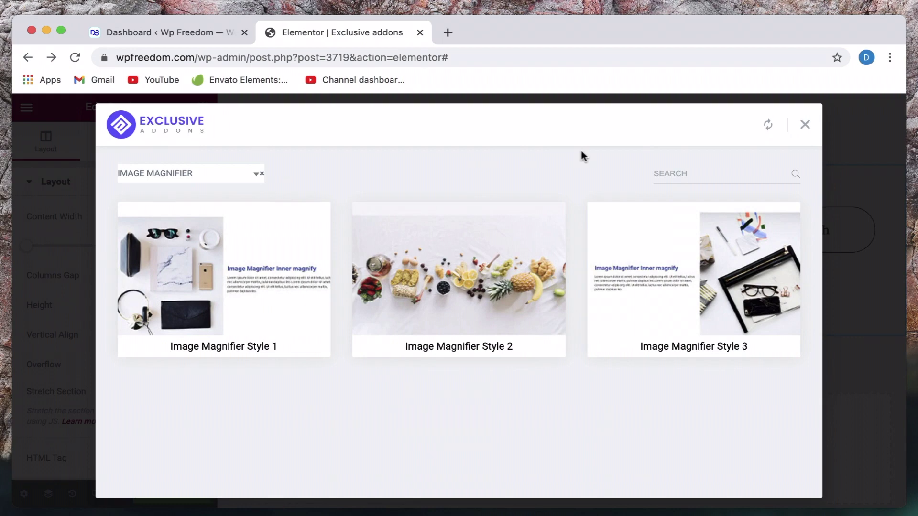
pyautogui.click(804, 124)
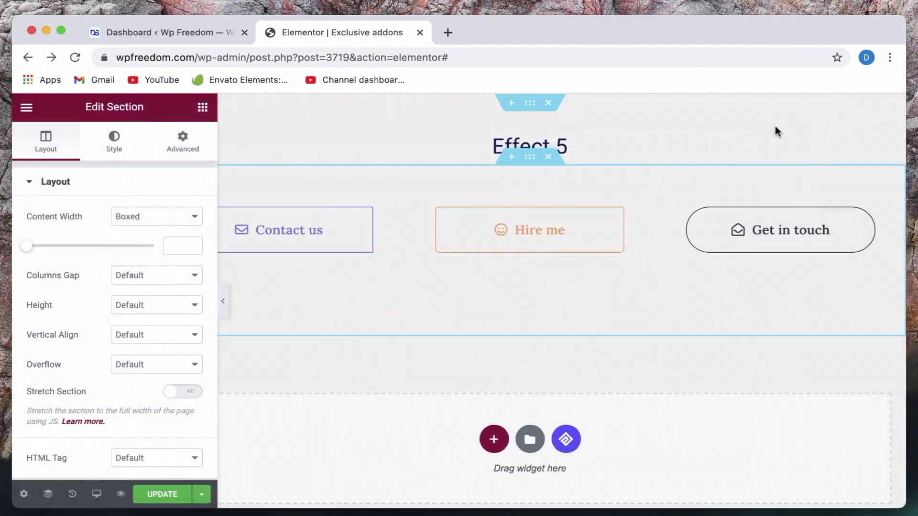
# Return to the WordPress dashboard and open the Exclusive Addons settings page
pyautogui.click(180, 32)
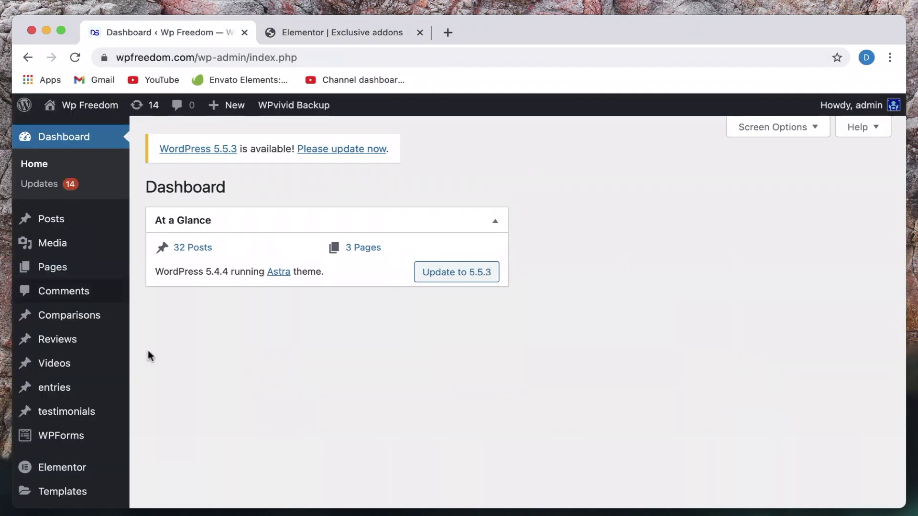
pyautogui.scroll(-2, 241, 506)
pyautogui.scroll(-2, 241, 506)
pyautogui.scroll(-2, 246, 487)
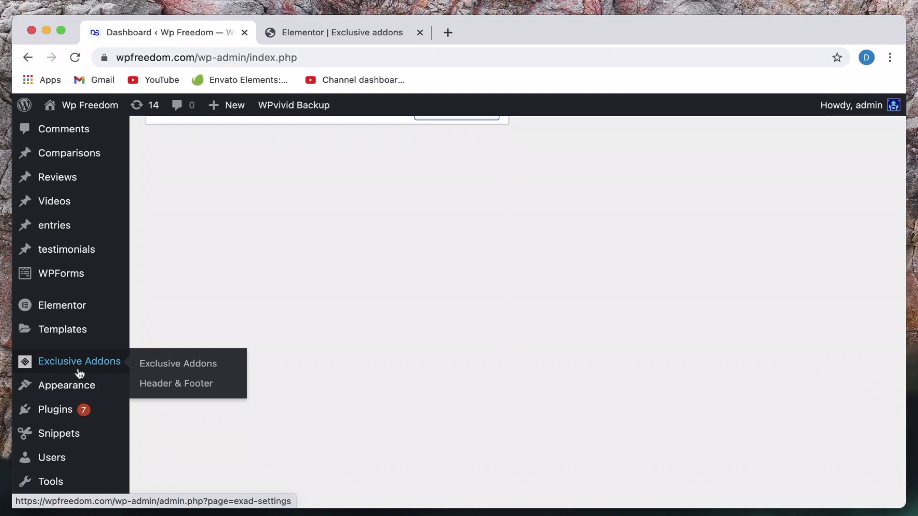
pyautogui.click(79, 371)
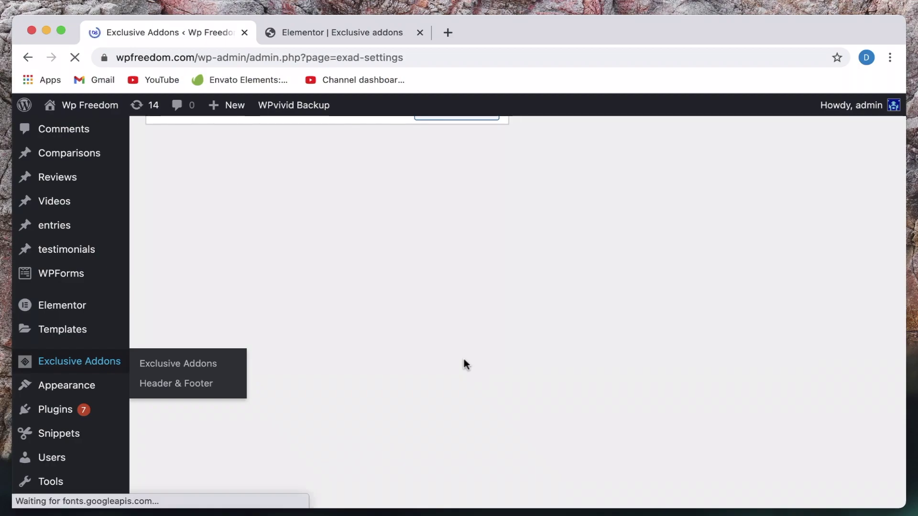
pyautogui.scroll(-2, 522, 362)
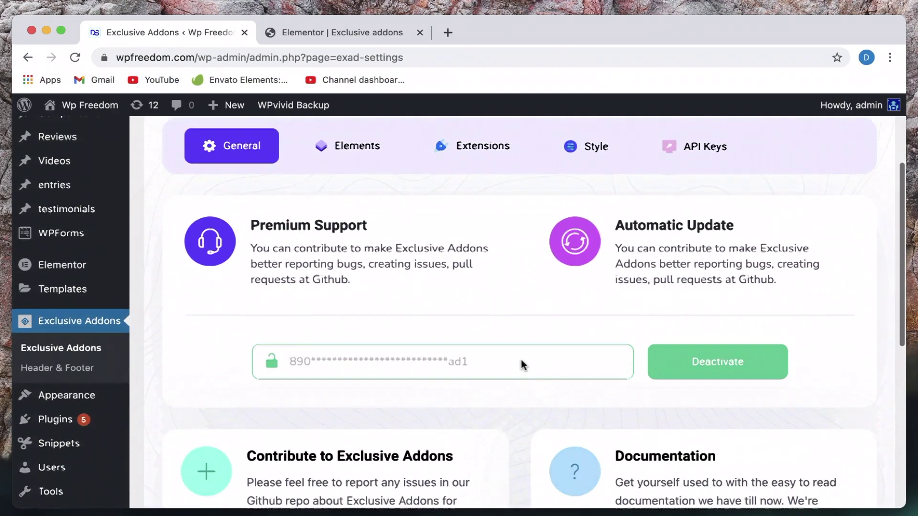
pyautogui.scroll(-3, 522, 362)
pyautogui.scroll(-2, 522, 362)
pyautogui.scroll(4, 521, 359)
pyautogui.scroll(3, 522, 362)
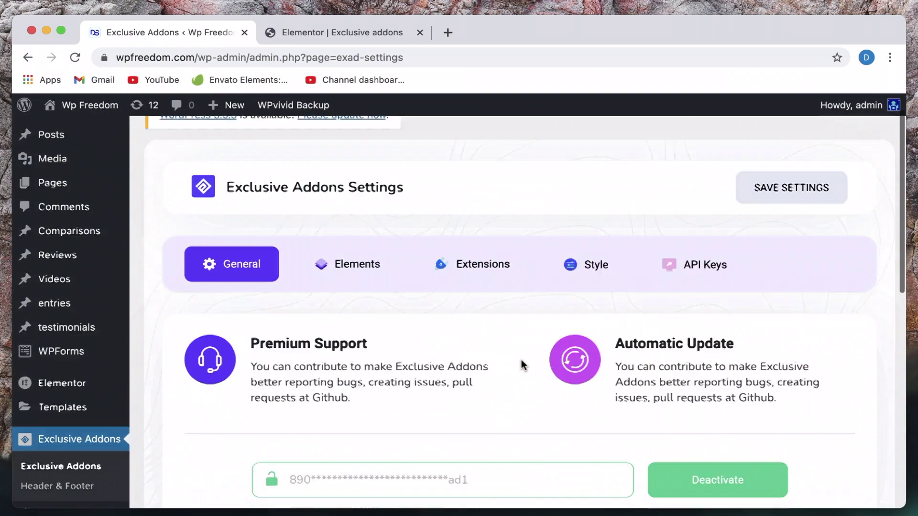
pyautogui.scroll(-7, 517, 362)
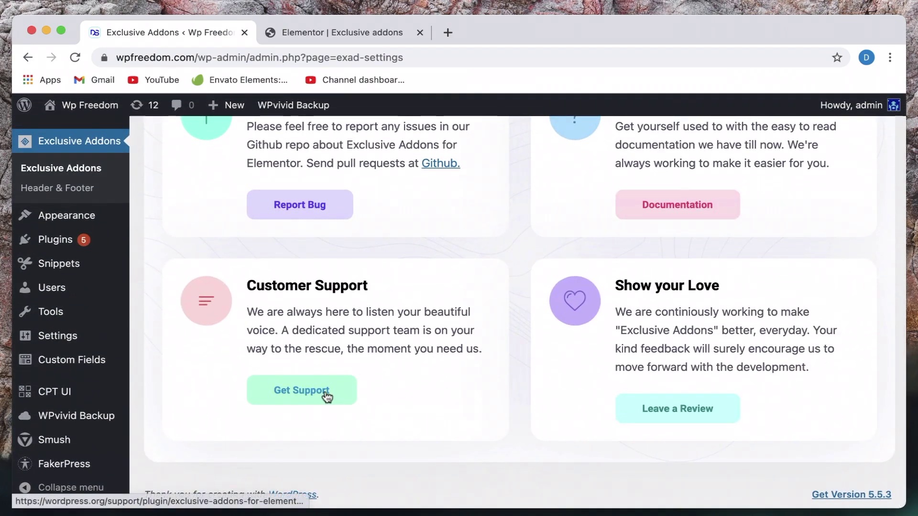
pyautogui.scroll(3, 326, 397)
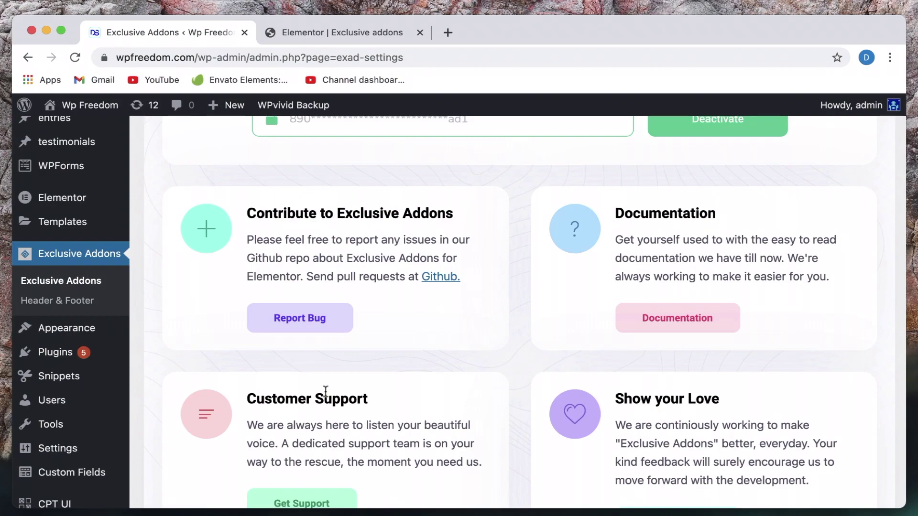
pyautogui.scroll(-3, 326, 391)
pyautogui.scroll(1, 323, 395)
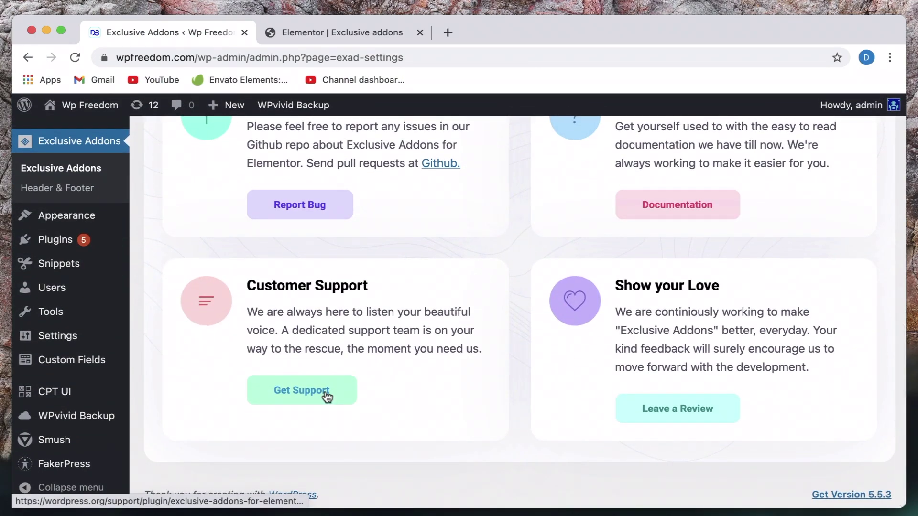
pyautogui.scroll(2, 323, 395)
pyautogui.scroll(2, 323, 396)
pyautogui.scroll(5, 324, 394)
pyautogui.scroll(-5, 324, 394)
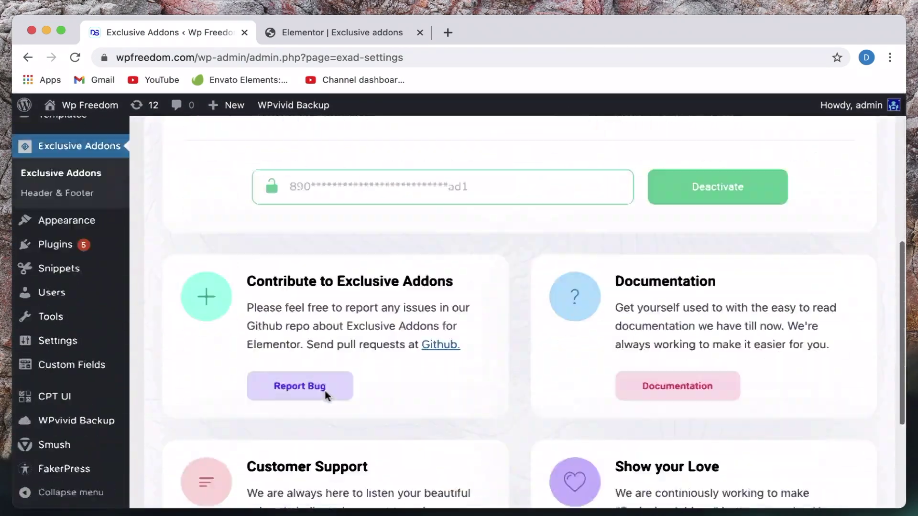
pyautogui.scroll(-3, 324, 394)
pyautogui.scroll(5, 641, 288)
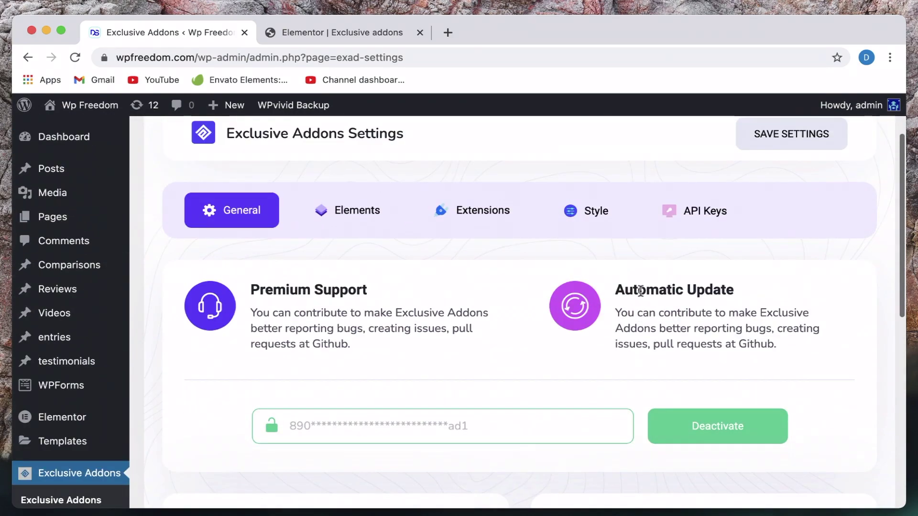
pyautogui.scroll(2, 565, 316)
# Browse the Elements, Extensions and colour settings, return to General, then close the settings tab
pyautogui.click(345, 310)
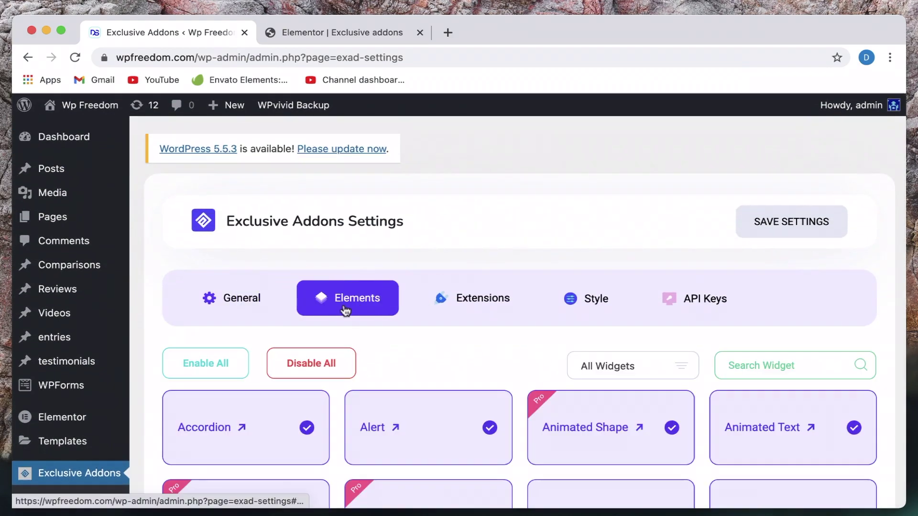
pyautogui.scroll(-3, 344, 310)
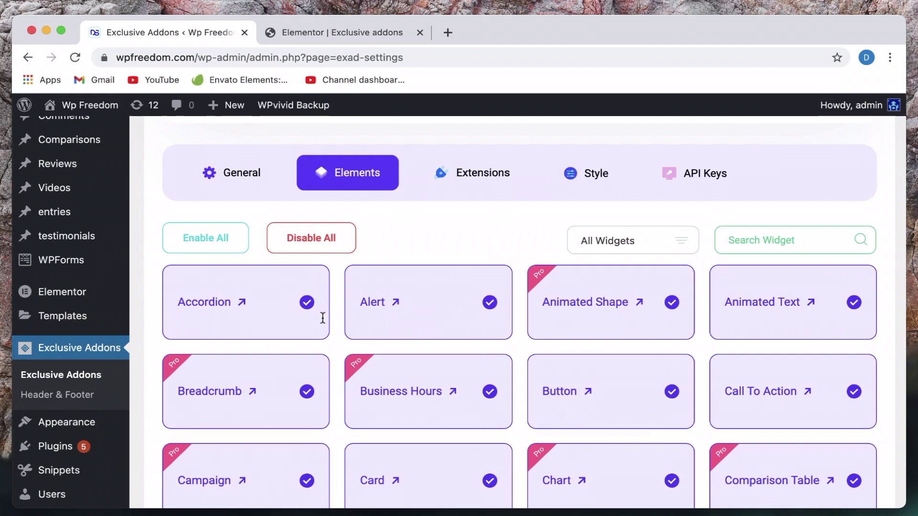
pyautogui.click(482, 172)
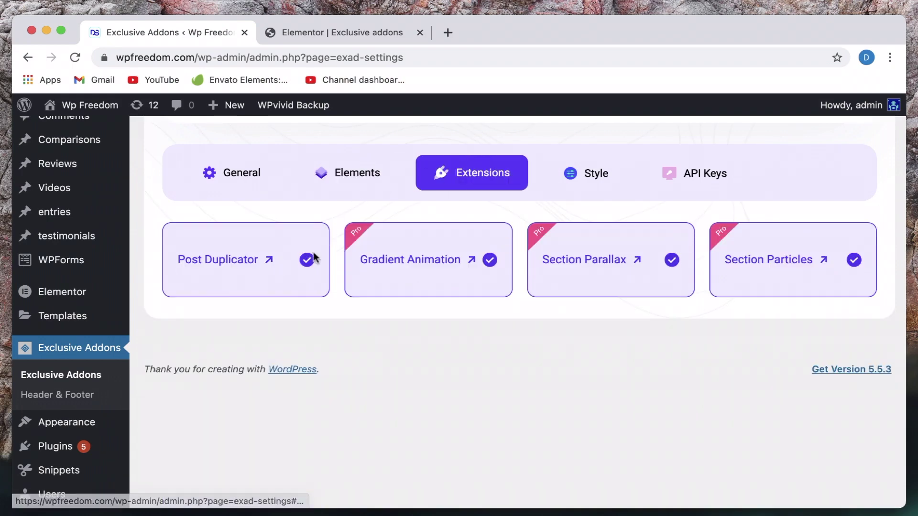
pyautogui.click(591, 180)
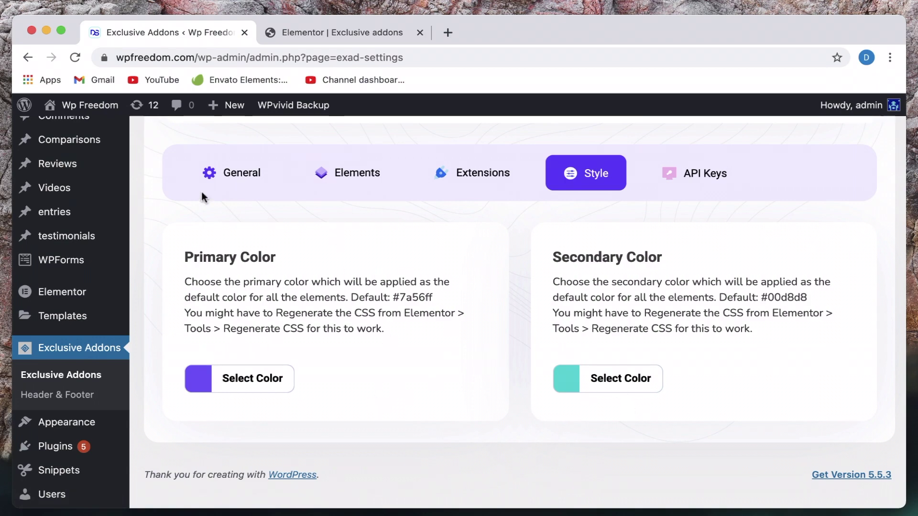
pyautogui.click(219, 172)
pyautogui.scroll(3, 302, 222)
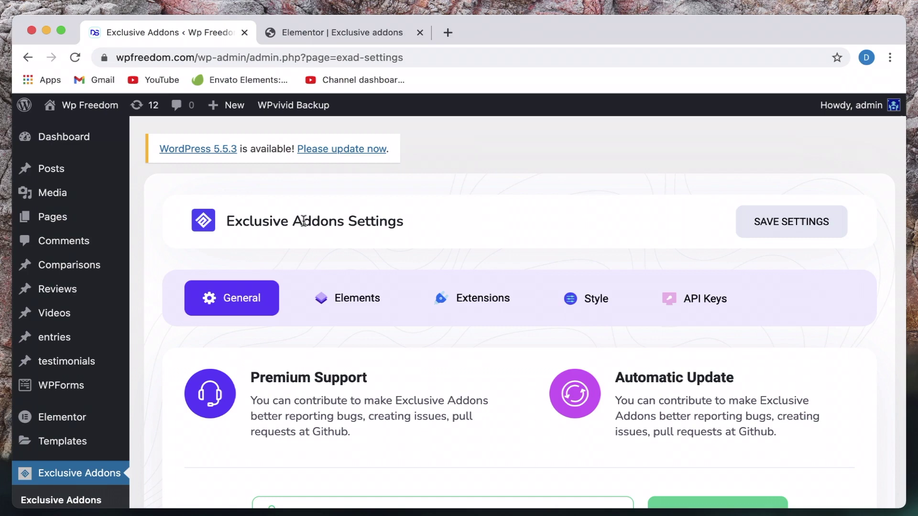
pyautogui.press('super+w')
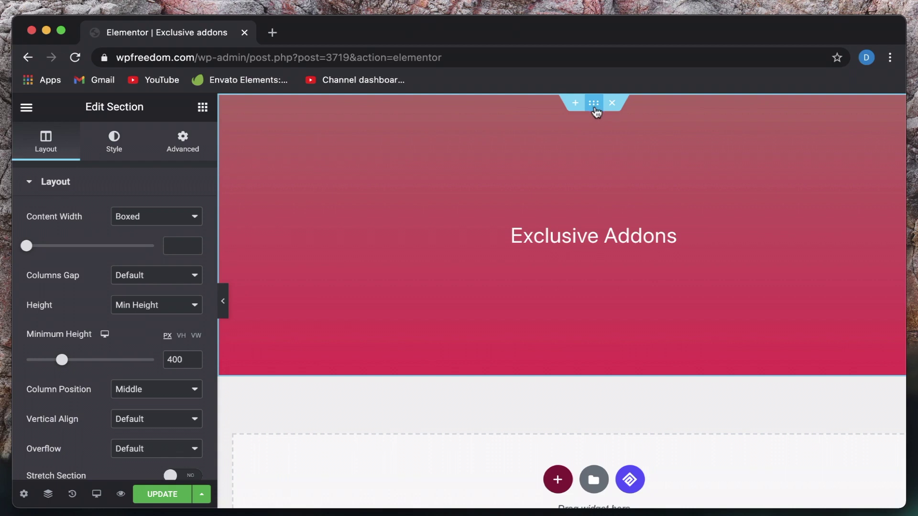
pyautogui.scroll(-5, 97, 298)
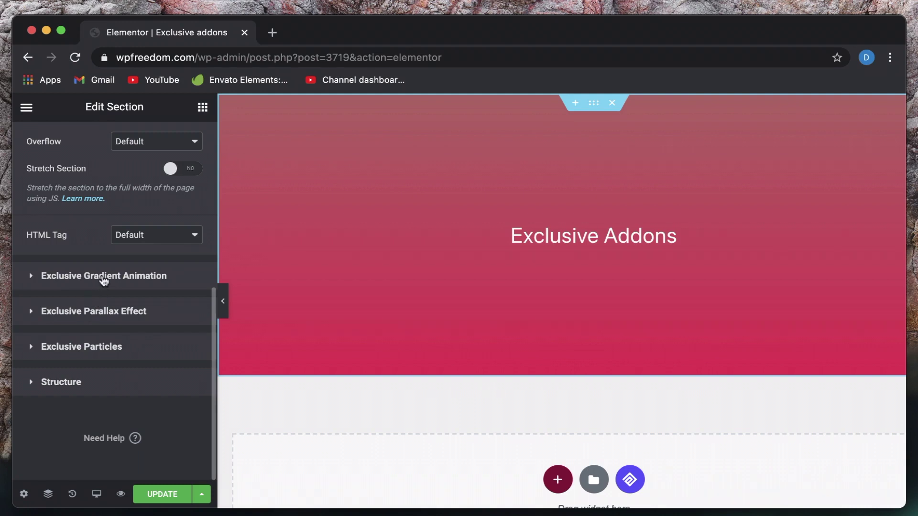
# Enable Exclusive Gradient Animation on the hero section and set Color 2 to teal #57BCA9
pyautogui.click(104, 276)
pyautogui.click(183, 251)
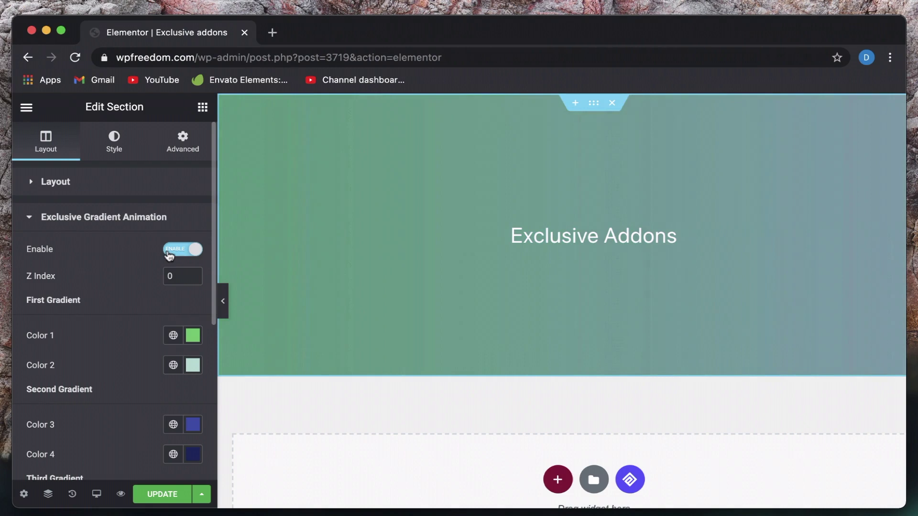
pyautogui.scroll(-2, 102, 321)
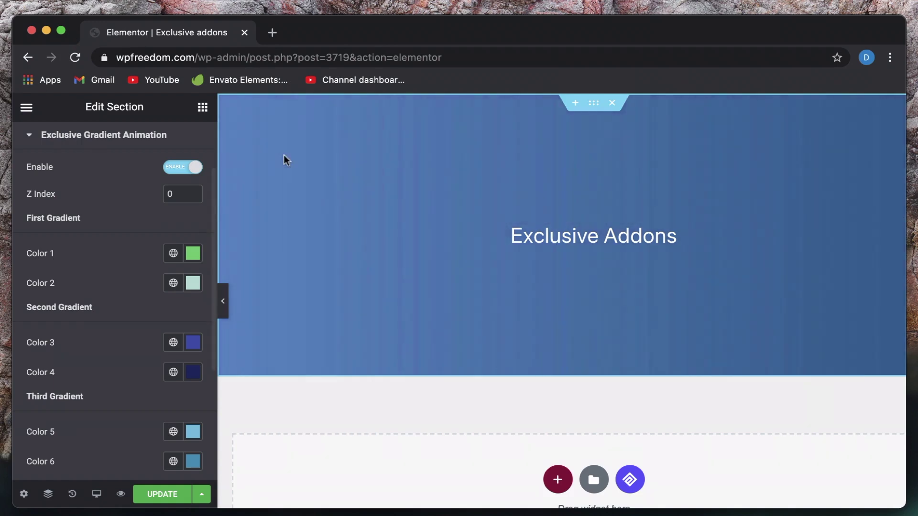
pyautogui.click(192, 282)
pyautogui.click(318, 241)
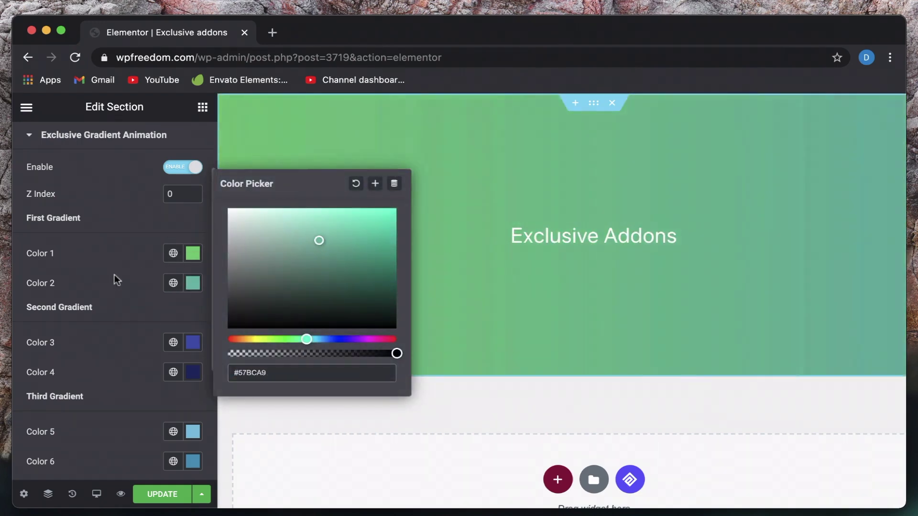
pyautogui.click(115, 275)
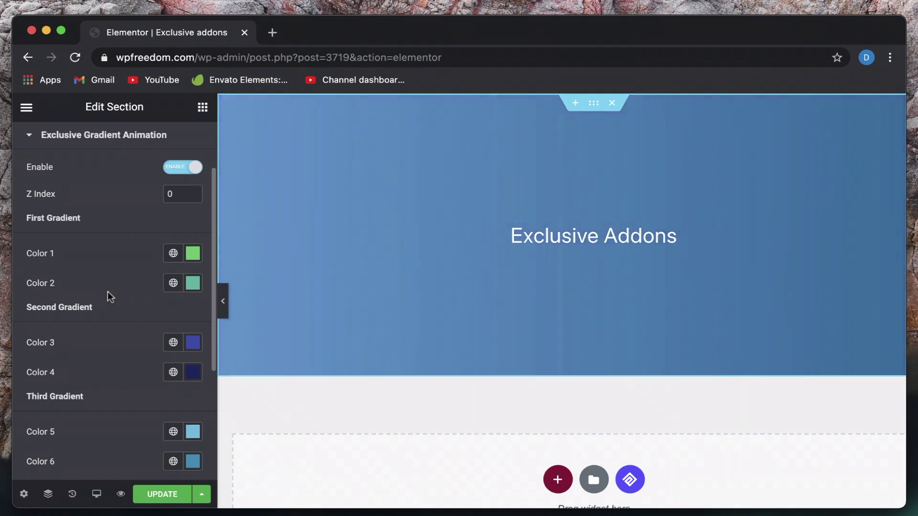
pyautogui.scroll(-3, 108, 291)
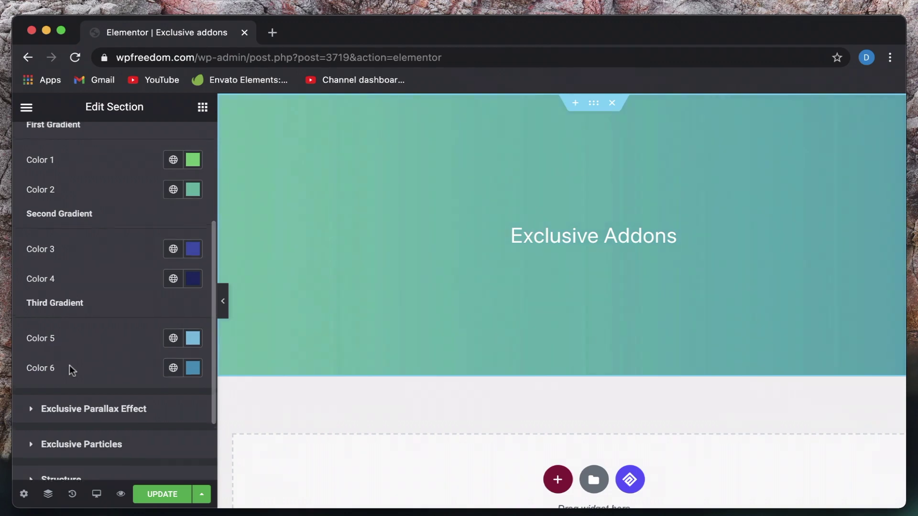
pyautogui.scroll(2, 69, 365)
# Turn off the gradient animation and enable Exclusive Particles, trying Nasa before settling on Snow
pyautogui.click(183, 140)
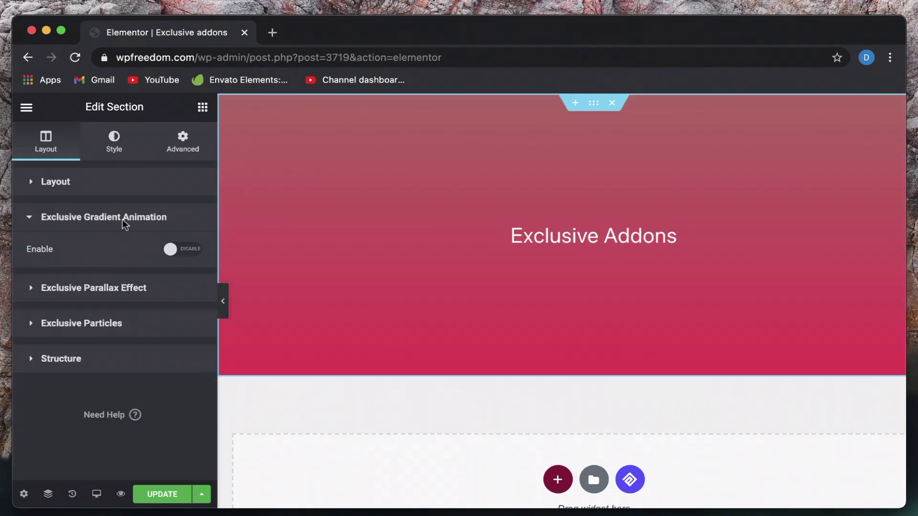
pyautogui.click(122, 220)
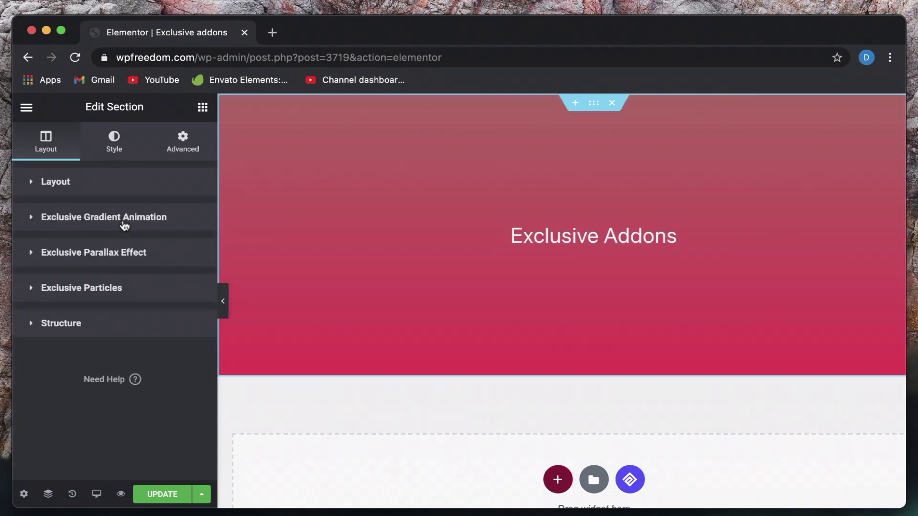
pyautogui.click(114, 288)
pyautogui.click(181, 324)
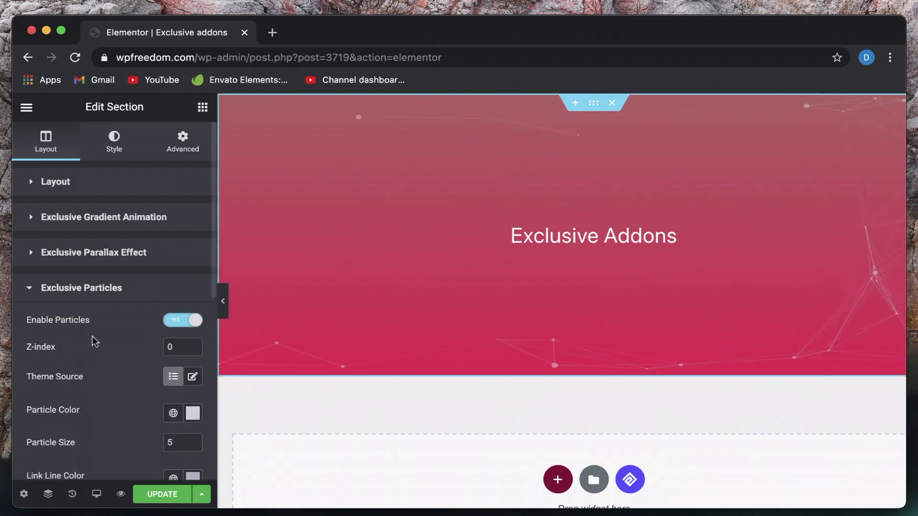
pyautogui.scroll(-2, 89, 338)
pyautogui.scroll(-2, 90, 338)
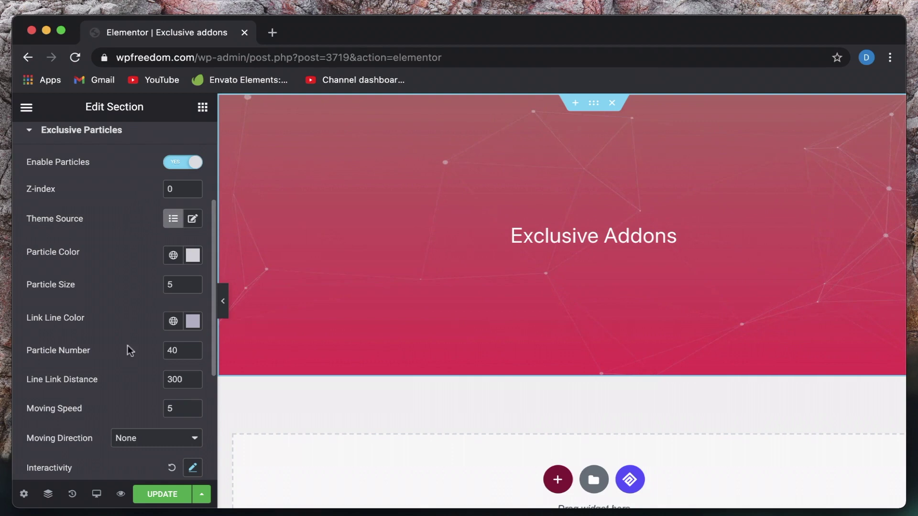
pyautogui.scroll(-2, 127, 351)
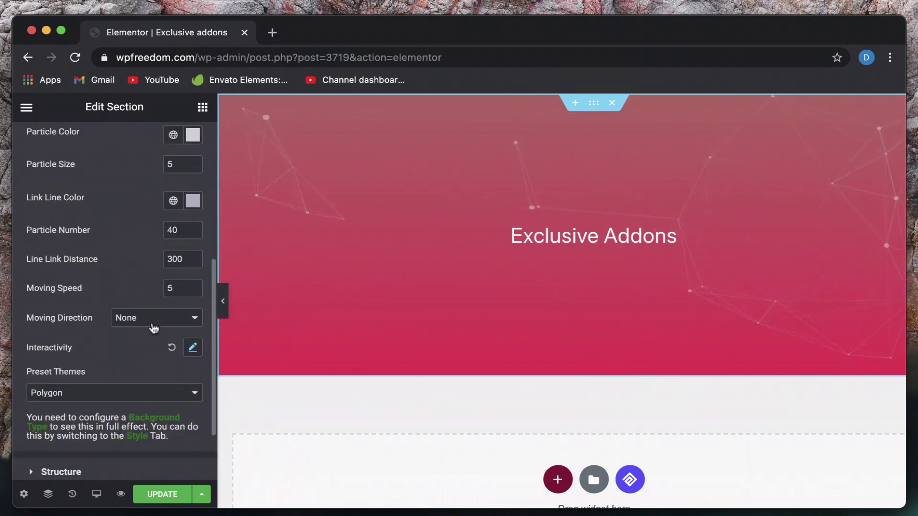
pyautogui.click(118, 393)
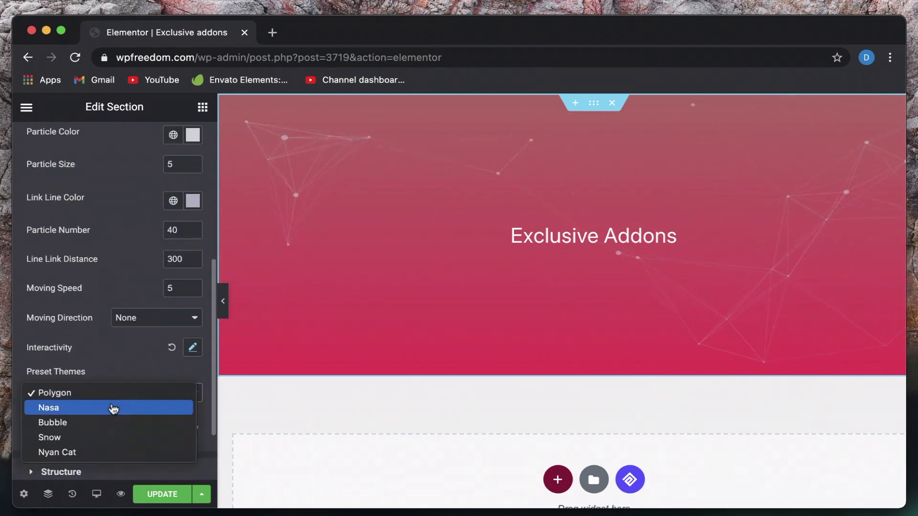
pyautogui.click(113, 408)
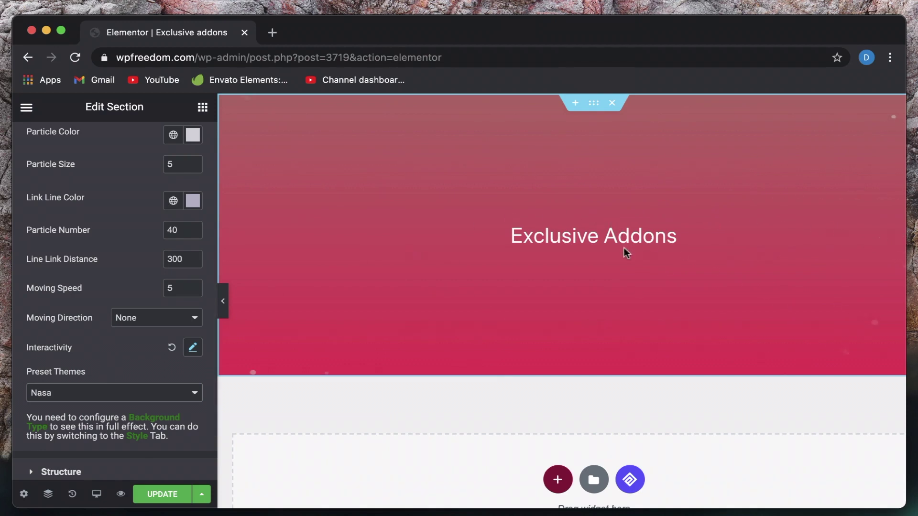
pyautogui.scroll(-1, 90, 337)
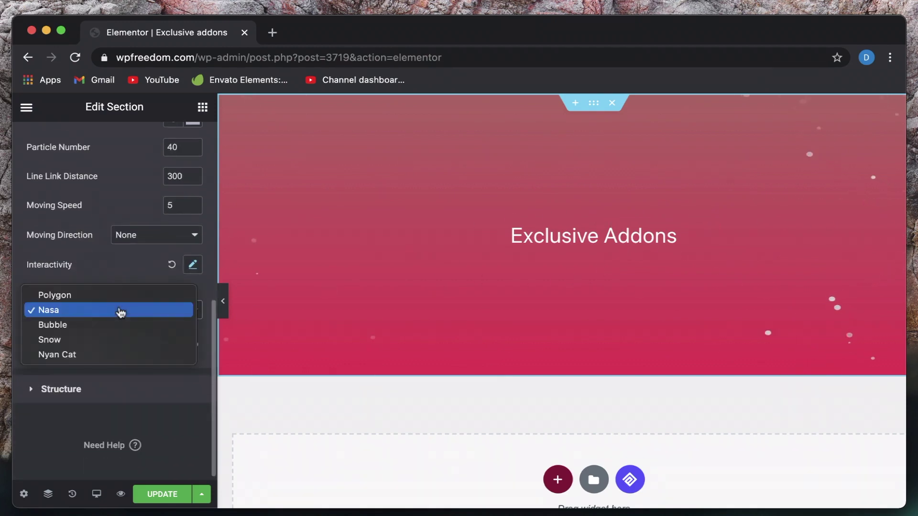
pyautogui.click(116, 340)
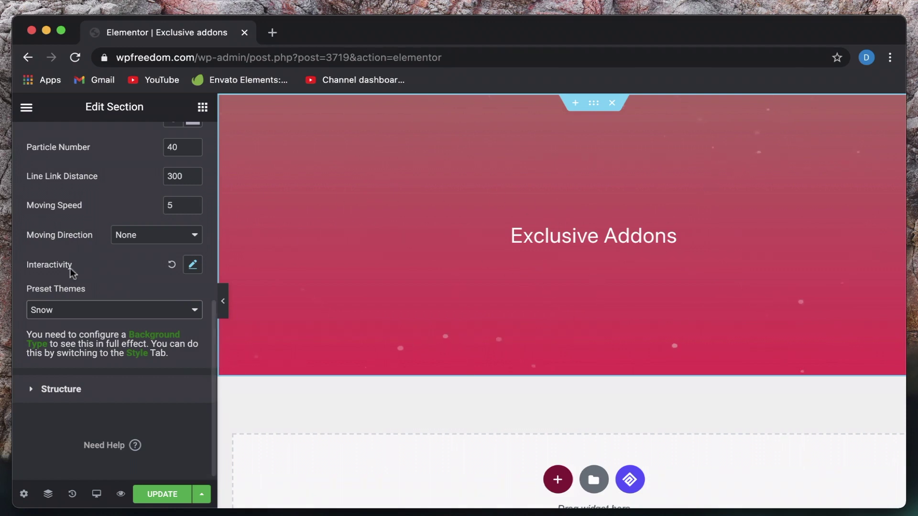
pyautogui.scroll(3, 61, 273)
pyautogui.scroll(2, 62, 272)
pyautogui.scroll(2, 61, 273)
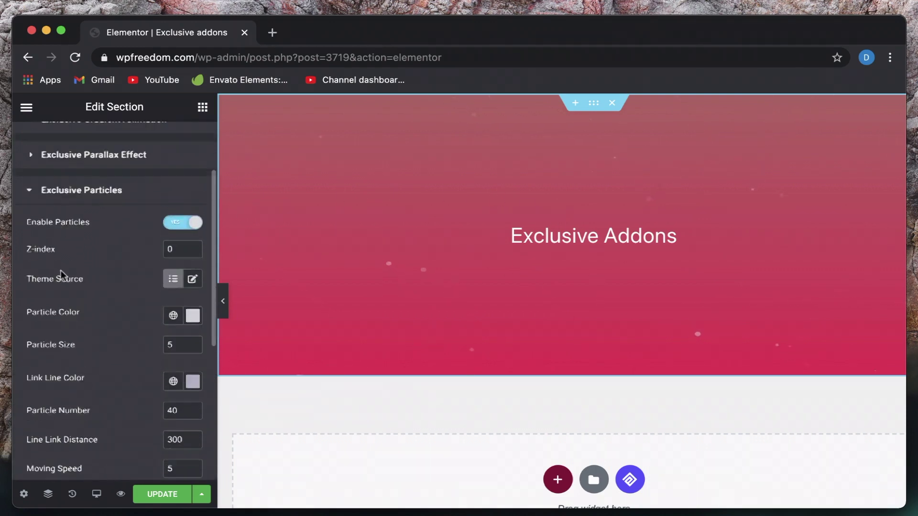
pyautogui.scroll(1, 70, 247)
pyautogui.scroll(2, 70, 247)
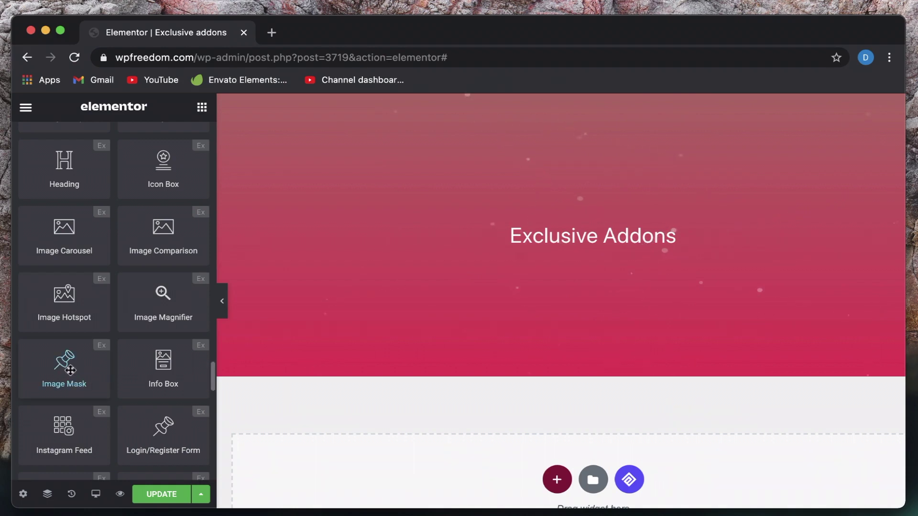
# Drop an Image Mask below the hero and insert the two-women photo from the Media Library
pyautogui.moveTo(69, 369); pyautogui.dragTo(456, 461)
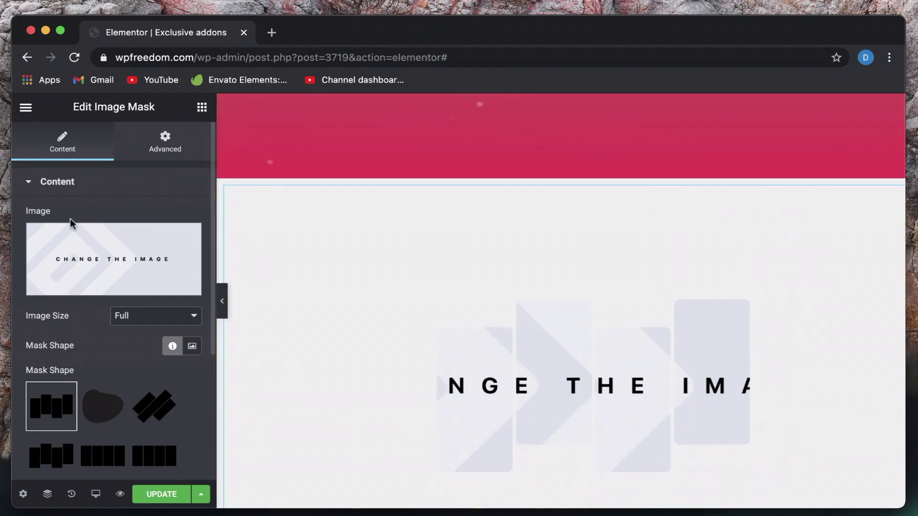
pyautogui.click(137, 249)
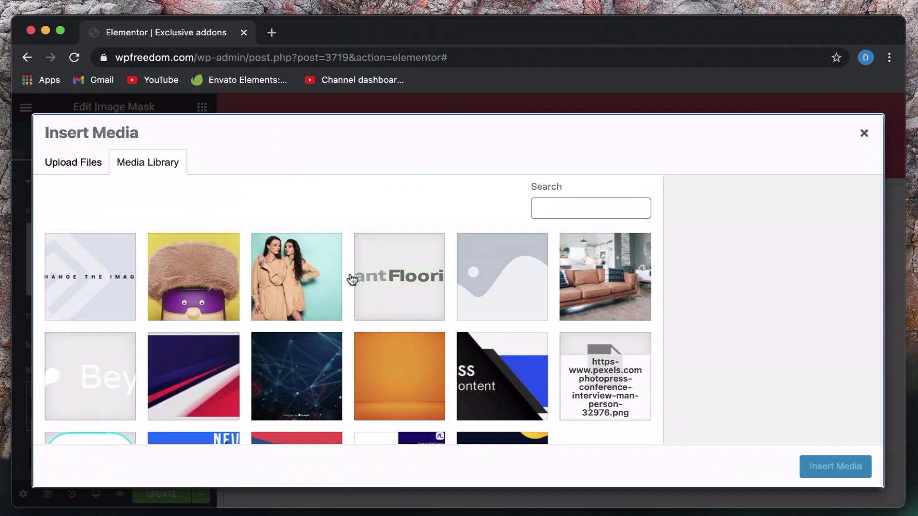
pyautogui.click(295, 295)
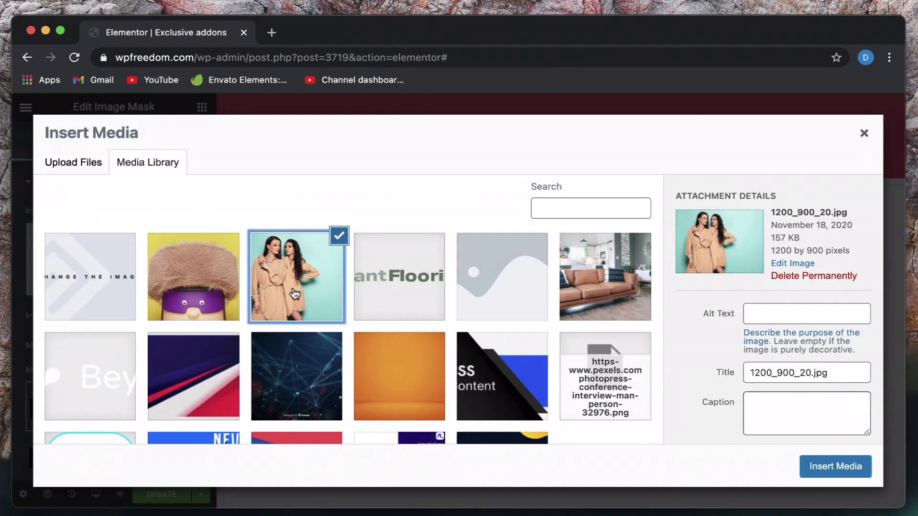
pyautogui.click(837, 467)
pyautogui.scroll(-2, 123, 428)
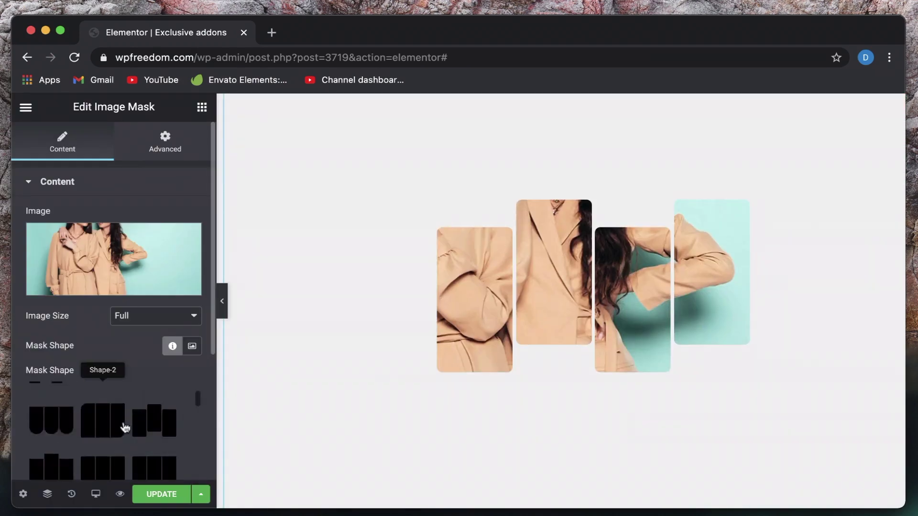
pyautogui.scroll(-3, 123, 427)
# Try diamond, triangle and rough rectangle mask shapes, settling on the splash blob shape
pyautogui.click(105, 412)
pyautogui.click(153, 393)
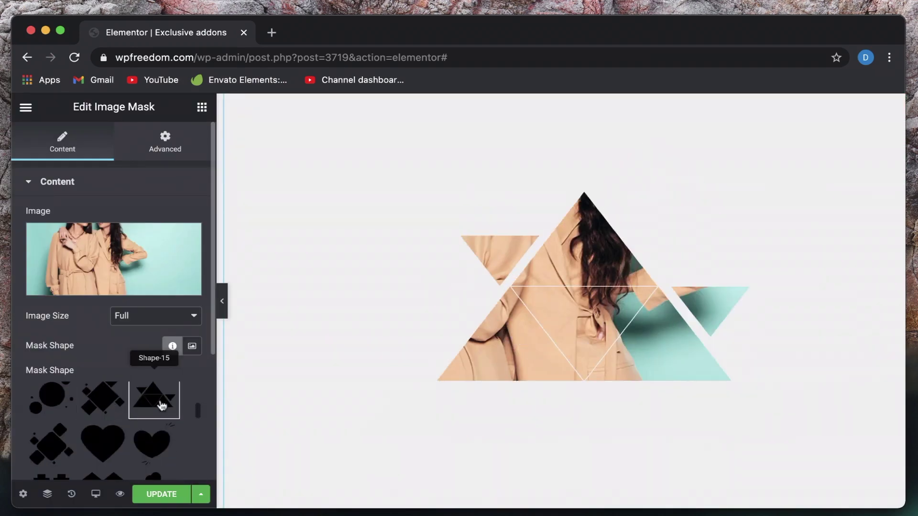
pyautogui.scroll(-2, 152, 393)
pyautogui.scroll(-2, 106, 418)
pyautogui.click(107, 418)
pyautogui.scroll(-2, 97, 424)
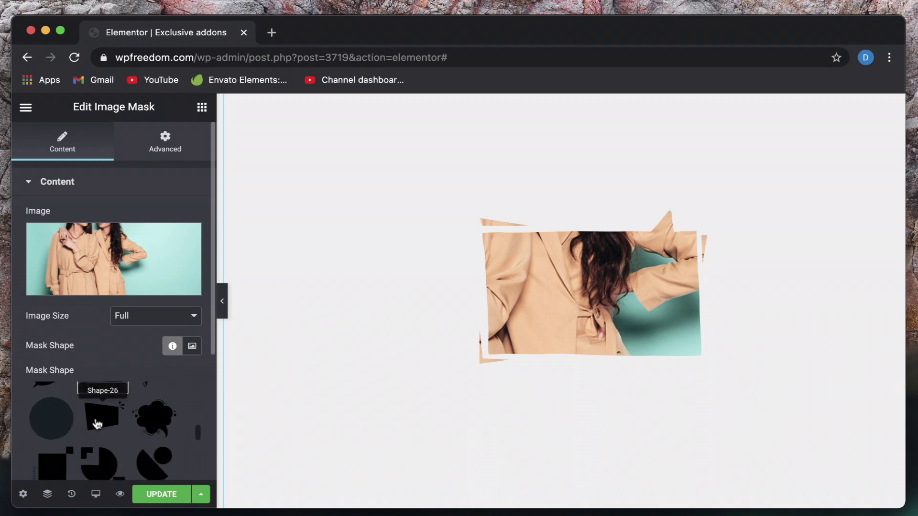
pyautogui.click(153, 428)
pyautogui.scroll(-2, 120, 369)
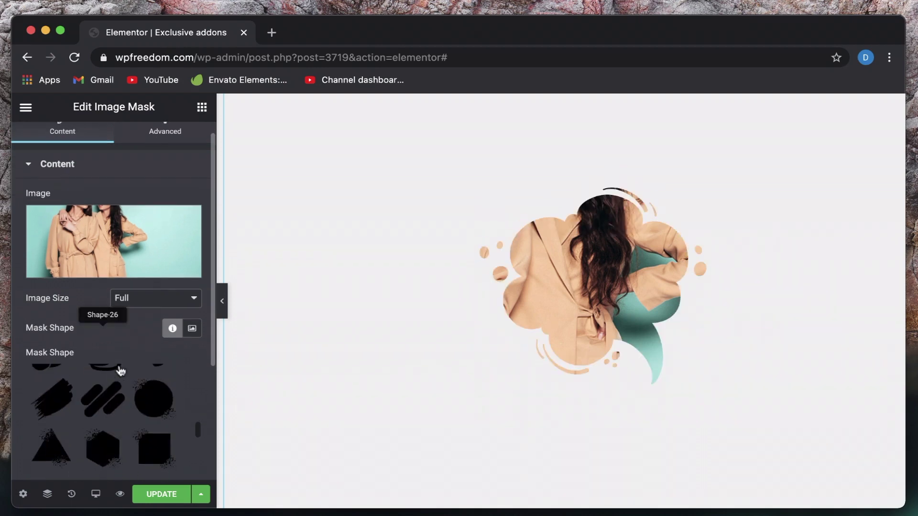
pyautogui.scroll(-2, 119, 367)
pyautogui.scroll(-3, 118, 365)
pyautogui.scroll(-1, 118, 359)
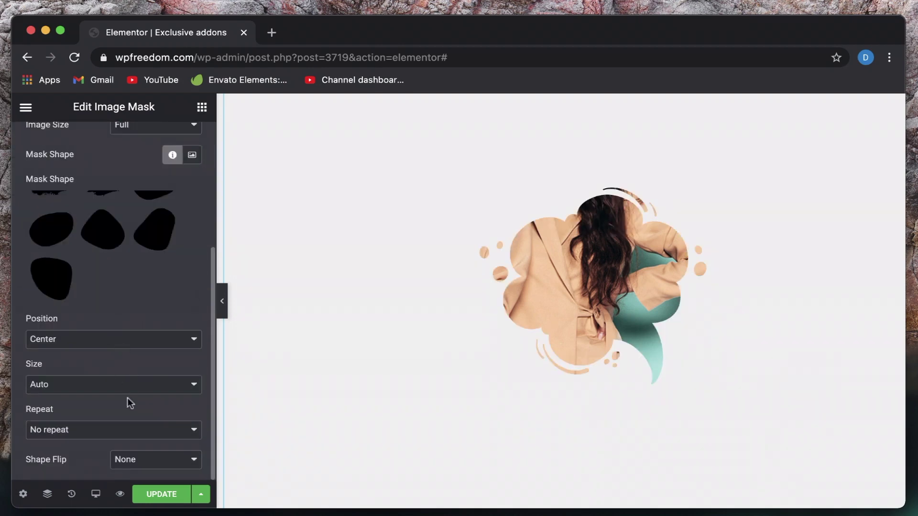
# Set the masked image Position to Center and Size to Contain
pyautogui.click(113, 347)
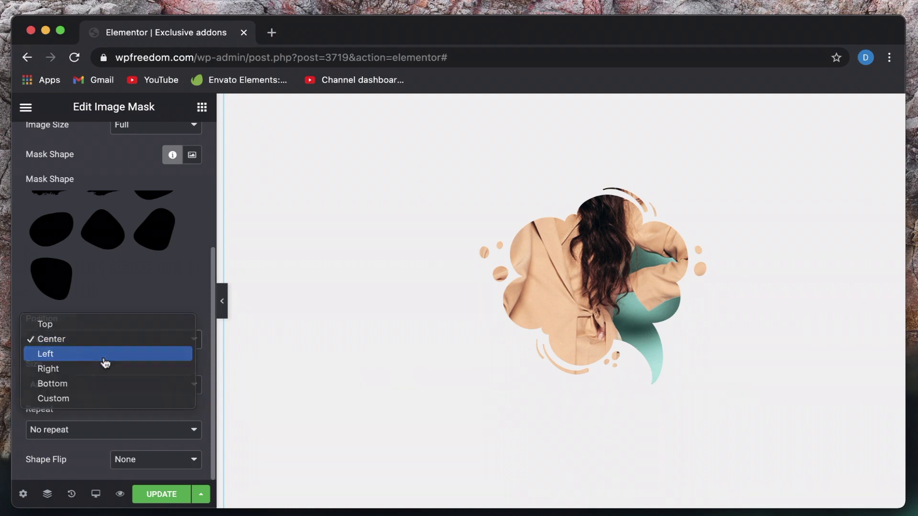
pyautogui.click(105, 355)
pyautogui.click(118, 339)
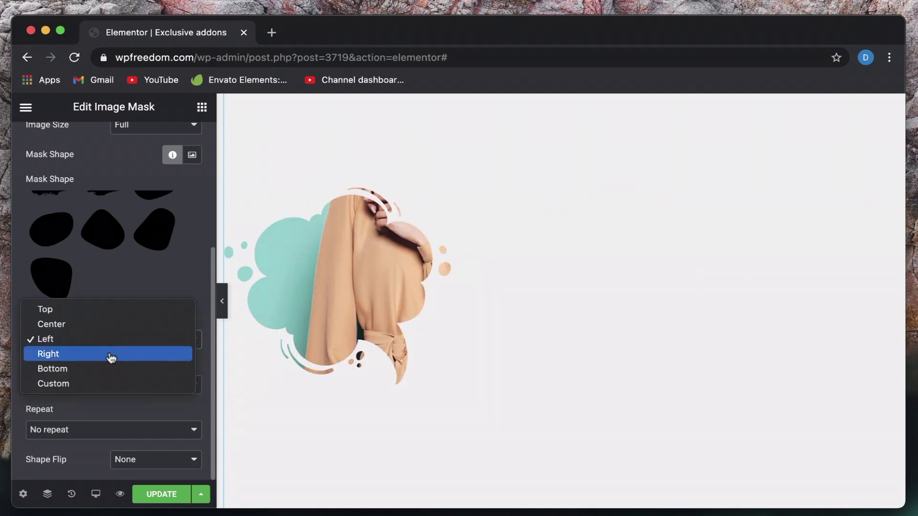
pyautogui.press('Escape')
pyautogui.click(115, 330)
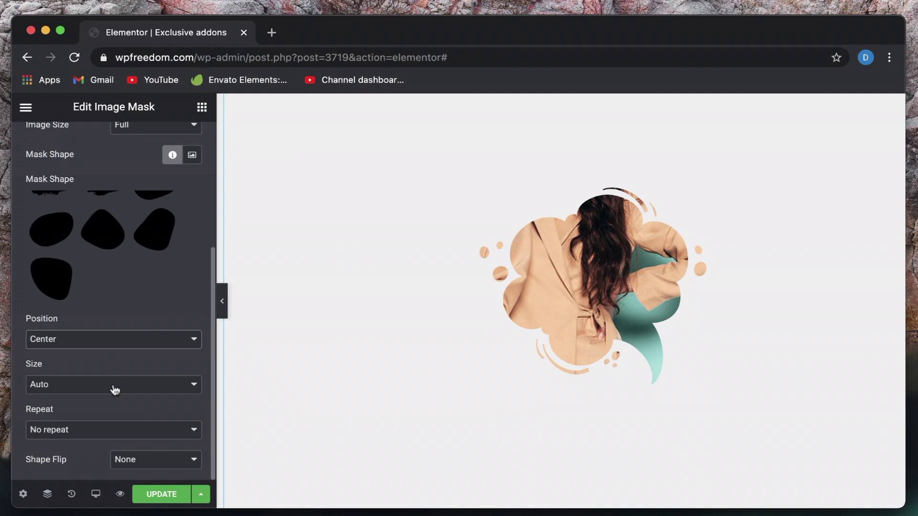
pyautogui.click(114, 388)
pyautogui.click(105, 402)
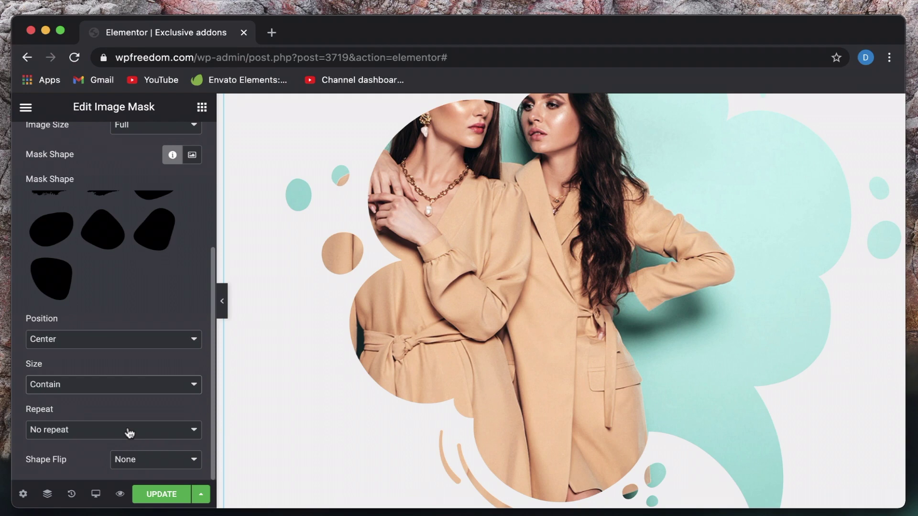
# Set Shape Flip to Horizontal after briefly trying Vertical
pyautogui.click(148, 466)
pyautogui.click(139, 475)
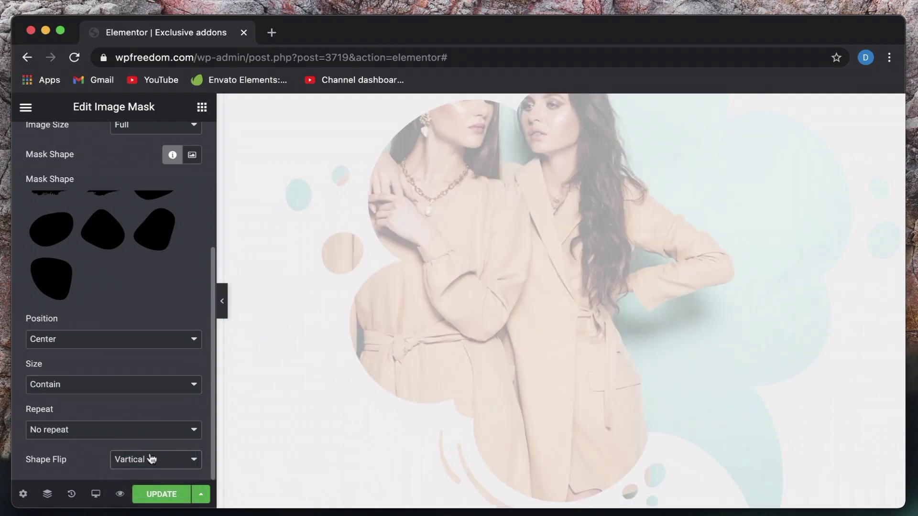
pyautogui.click(143, 460)
pyautogui.click(149, 478)
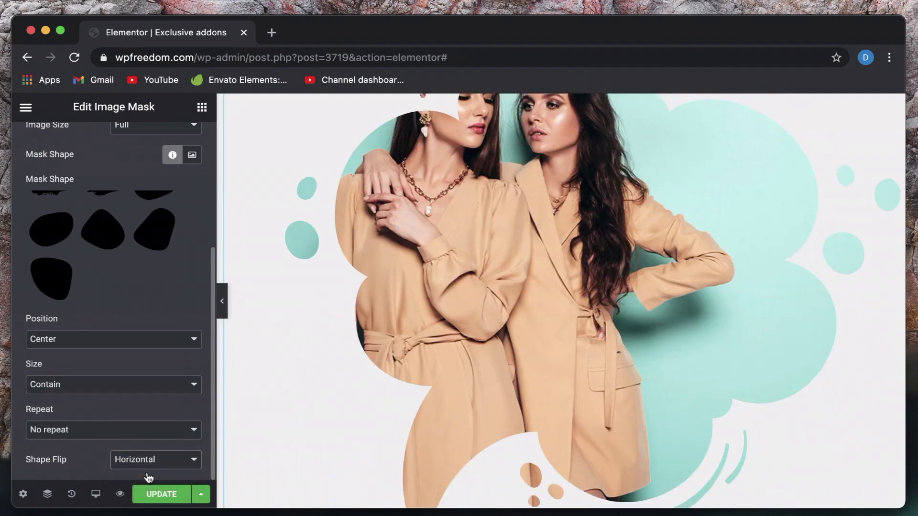
pyautogui.scroll(2, 102, 390)
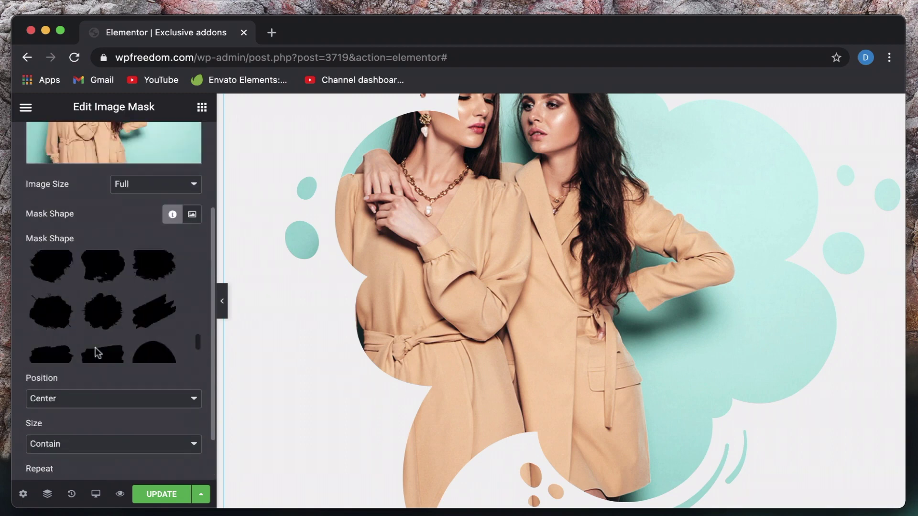
pyautogui.scroll(3, 96, 348)
pyautogui.scroll(3, 95, 348)
# Drag an Image Magnifier into the empty section and insert the two-women photo
pyautogui.click(204, 105)
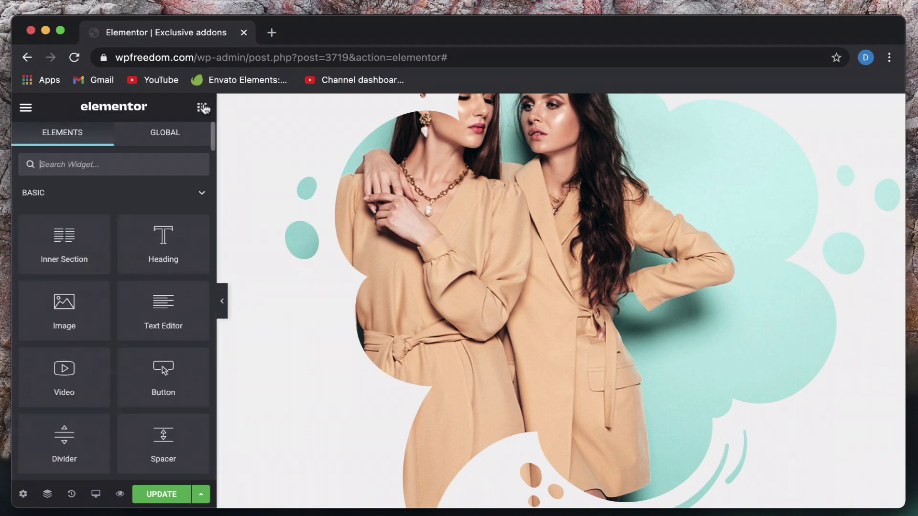
pyautogui.scroll(-10, 72, 365)
pyautogui.scroll(-5, 74, 364)
pyautogui.scroll(-5, 74, 365)
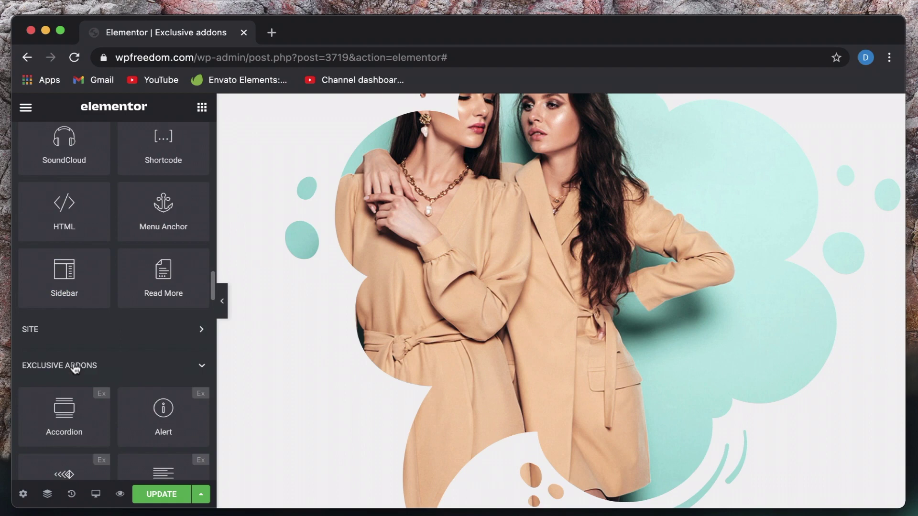
pyautogui.scroll(-2, 75, 365)
pyautogui.scroll(-5, 74, 364)
pyautogui.scroll(-8, 74, 364)
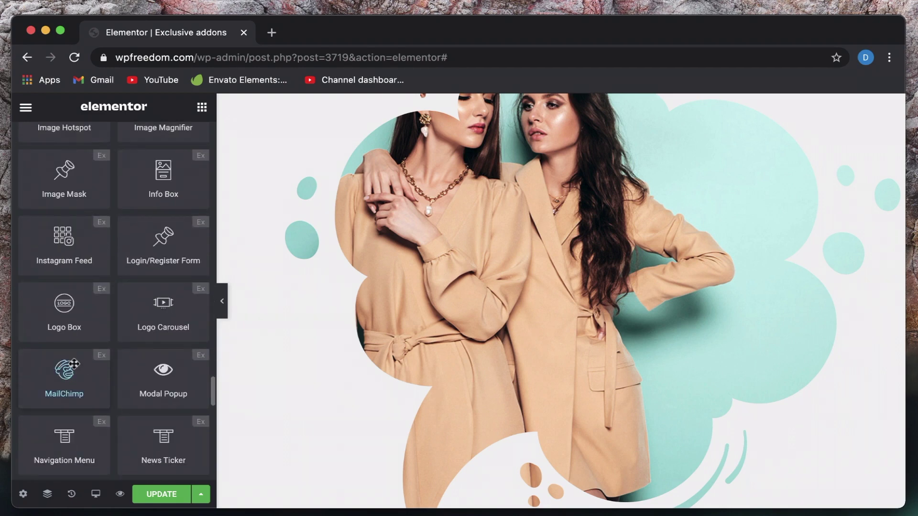
pyautogui.scroll(2, 75, 365)
pyautogui.scroll(1, 75, 367)
pyautogui.scroll(-5, 446, 338)
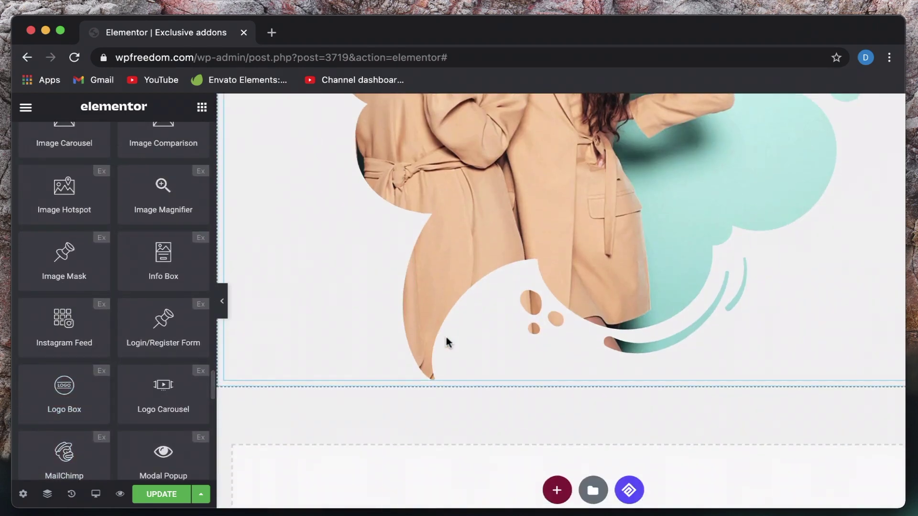
pyautogui.moveTo(164, 203); pyautogui.dragTo(525, 479)
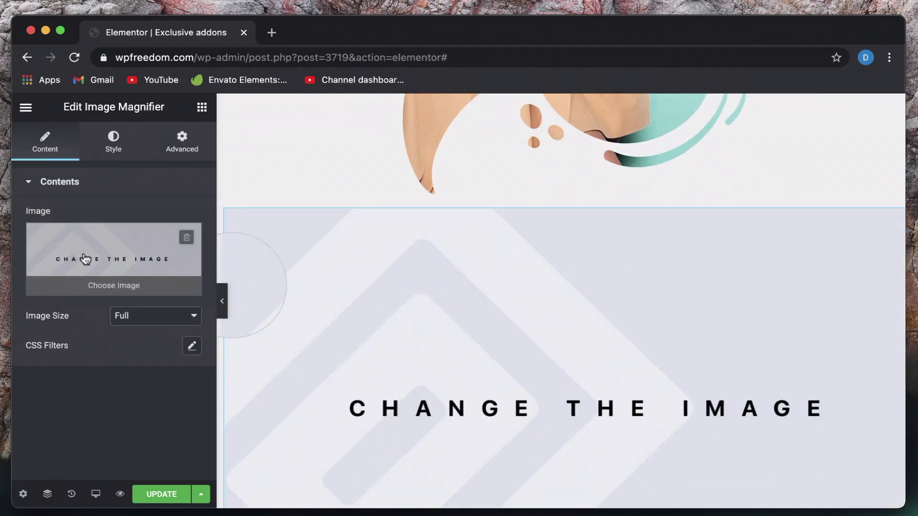
pyautogui.click(85, 259)
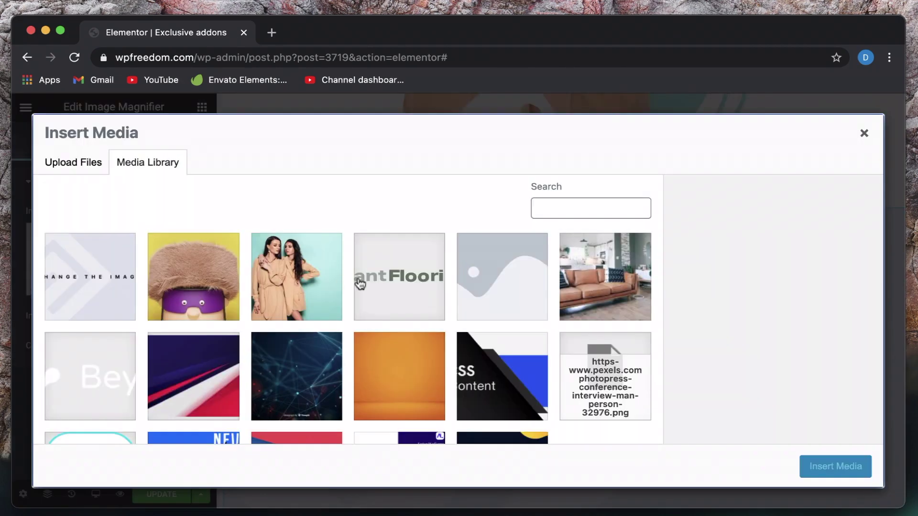
pyautogui.click(291, 288)
pyautogui.click(818, 466)
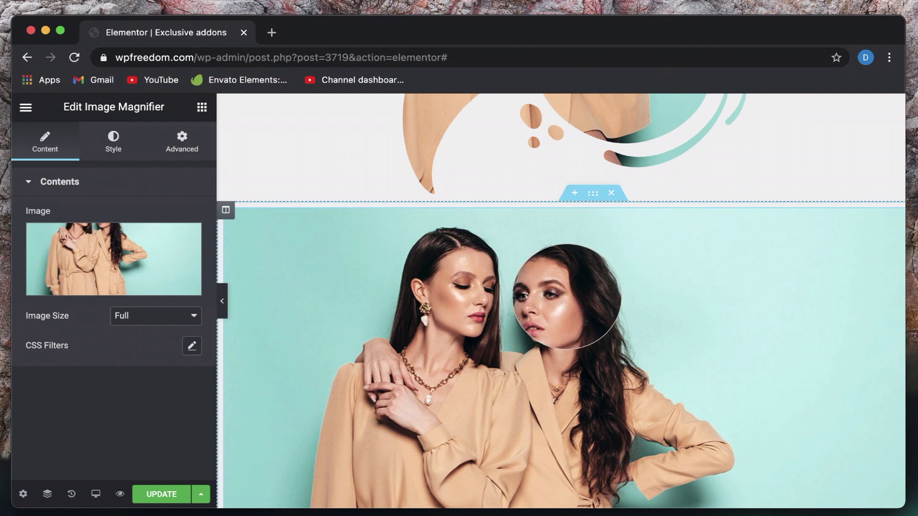
# Keep the magnifier image at Full size and expand the Style > Magnific Glass settings
pyautogui.click(162, 316)
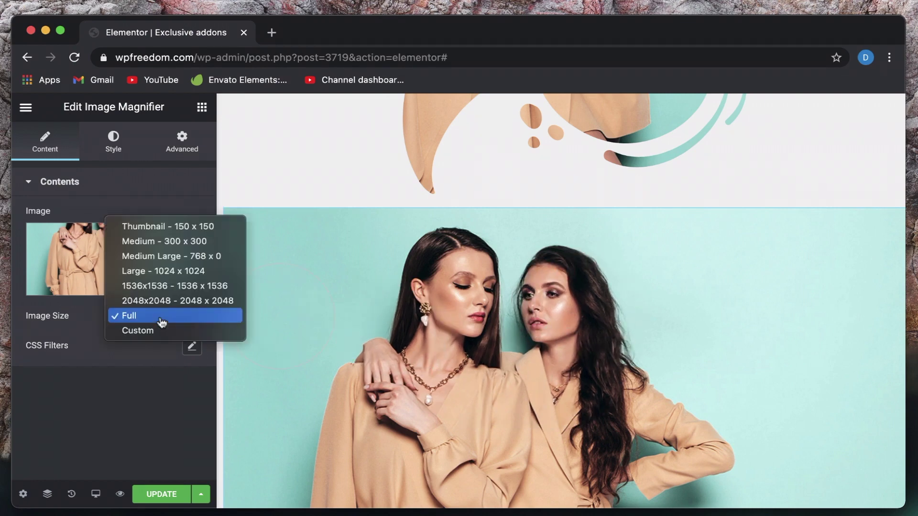
pyautogui.click(77, 399)
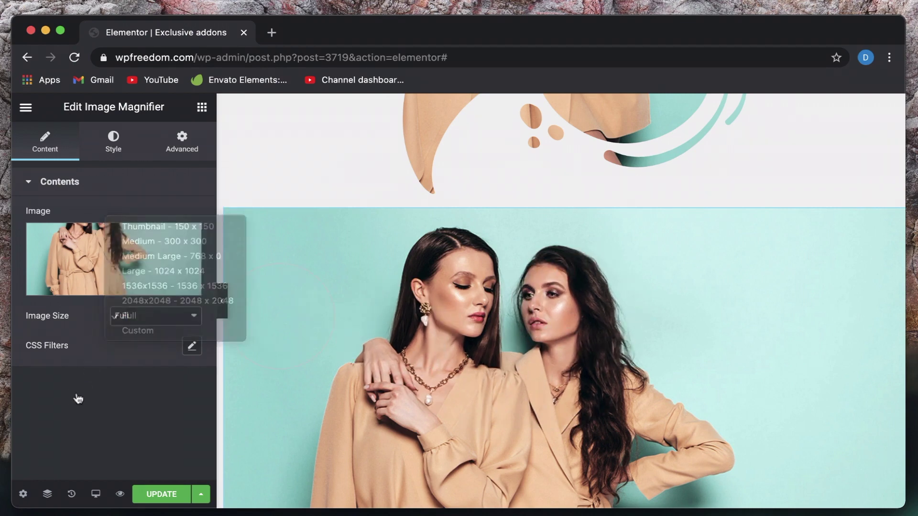
pyautogui.click(154, 316)
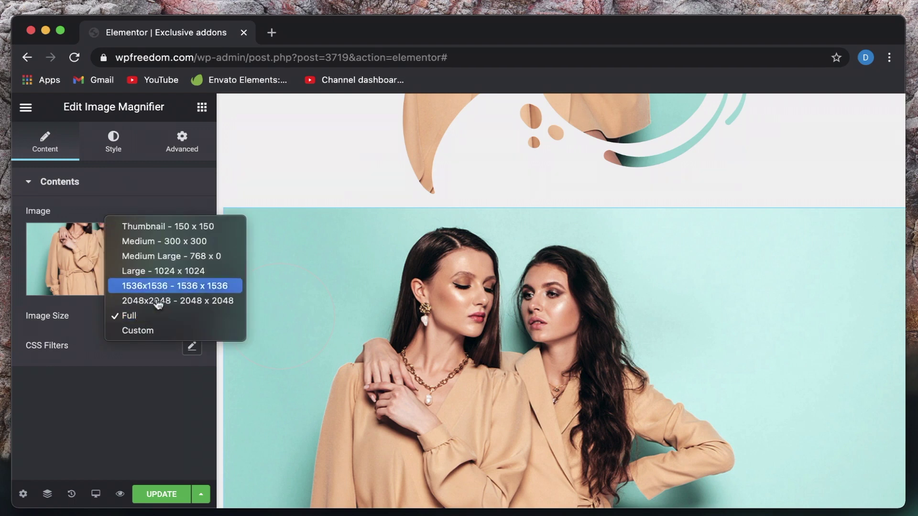
pyautogui.click(88, 447)
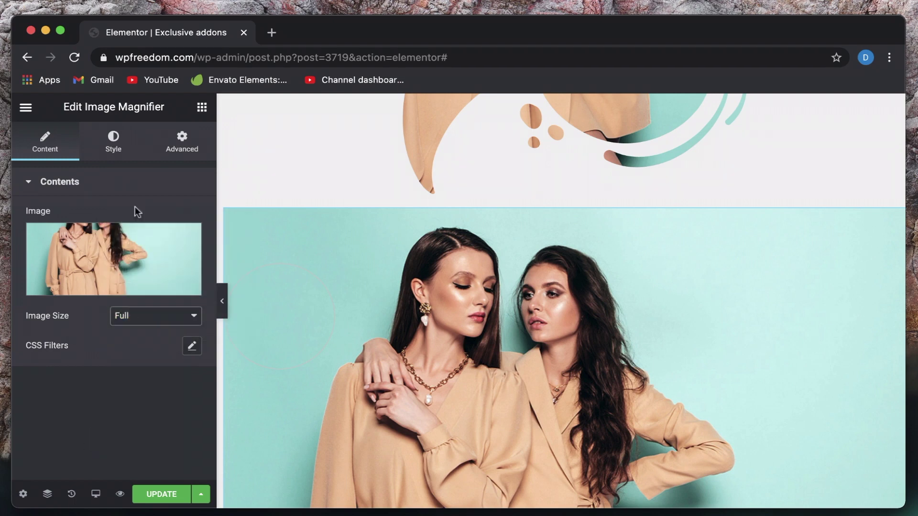
pyautogui.click(121, 152)
pyautogui.click(90, 342)
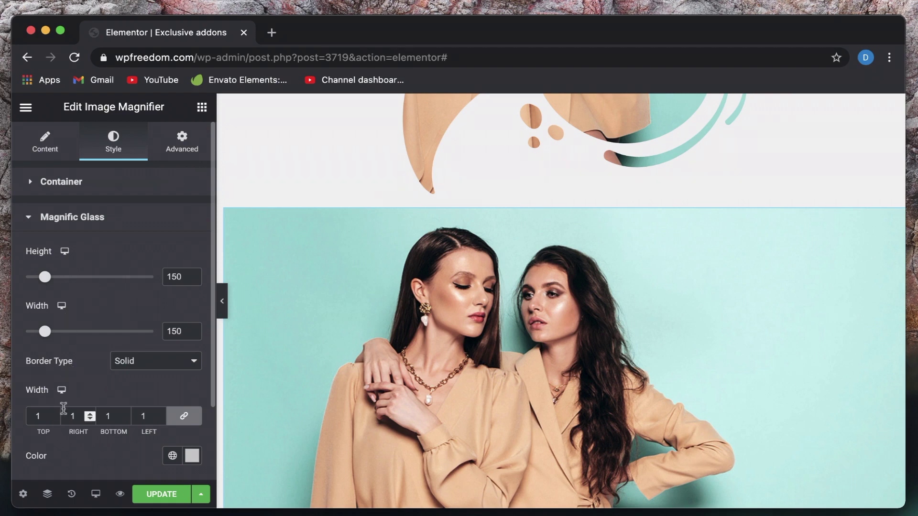
pyautogui.scroll(-3, 63, 409)
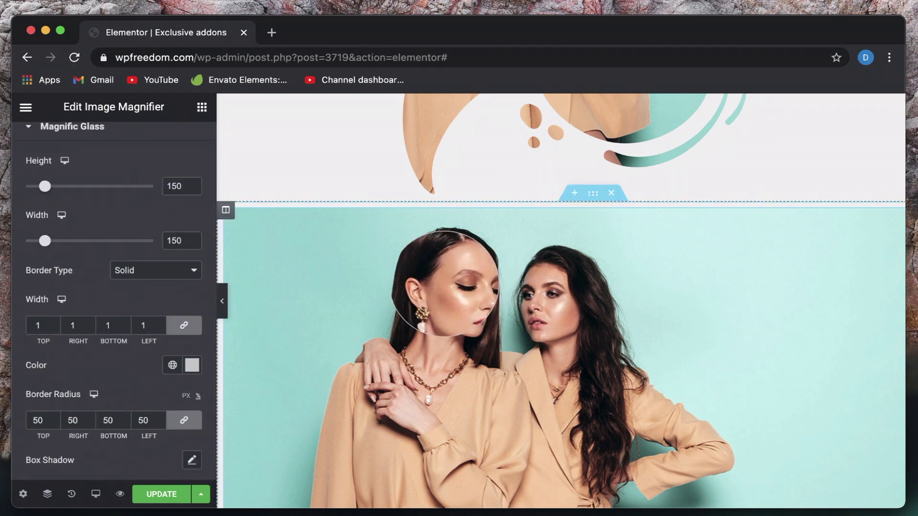
pyautogui.scroll(-3, 102, 342)
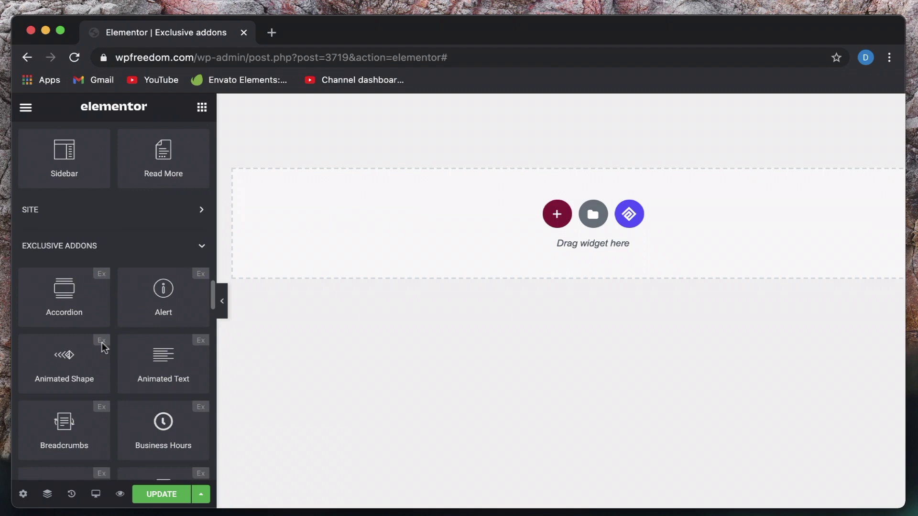
pyautogui.scroll(-5, 78, 382)
pyautogui.scroll(3, 81, 369)
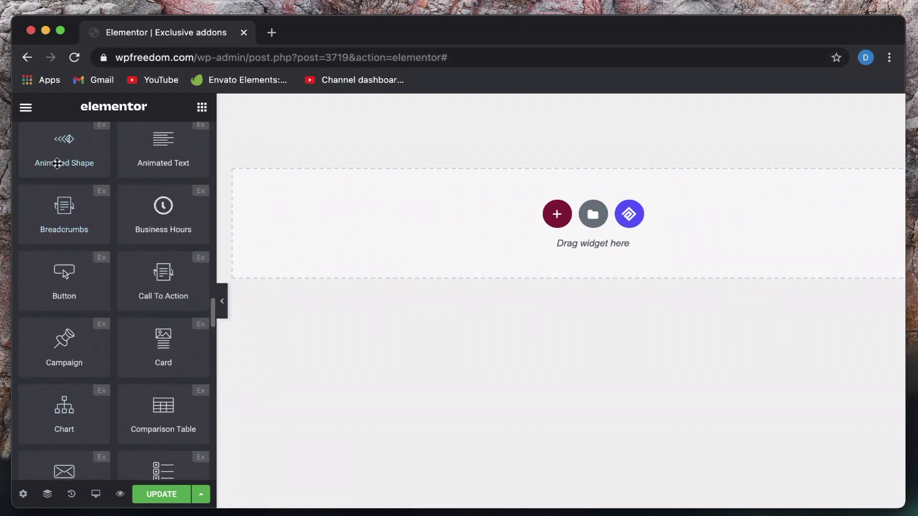
# Place an Animated Shape on the empty page using the hat character image
pyautogui.moveTo(58, 163); pyautogui.dragTo(494, 221)
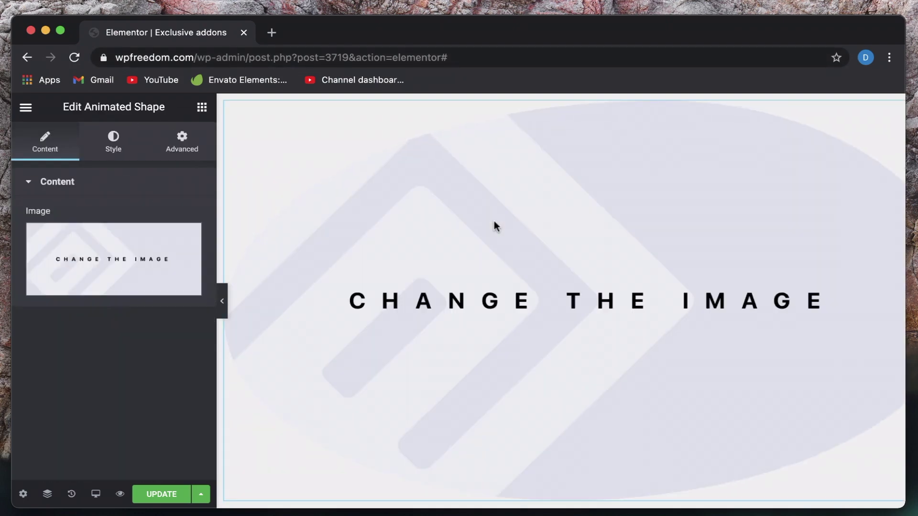
pyautogui.click(143, 263)
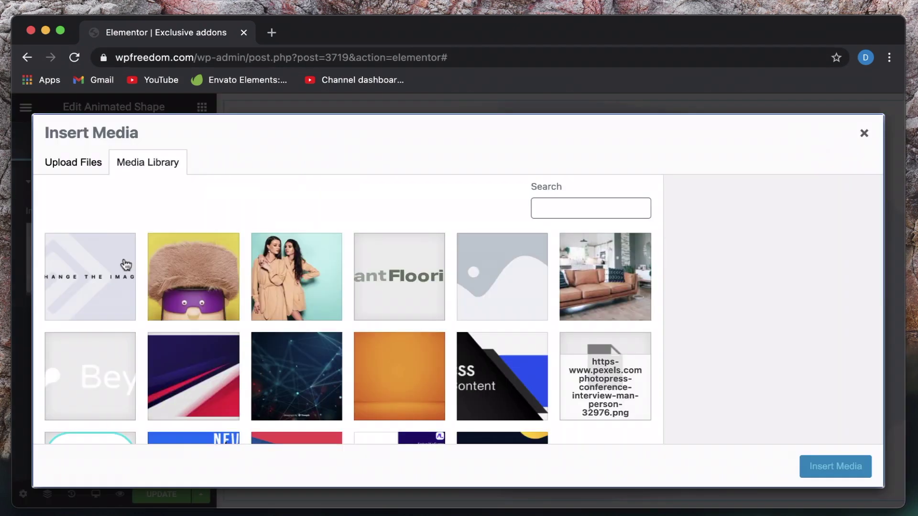
pyautogui.click(225, 286)
pyautogui.click(836, 468)
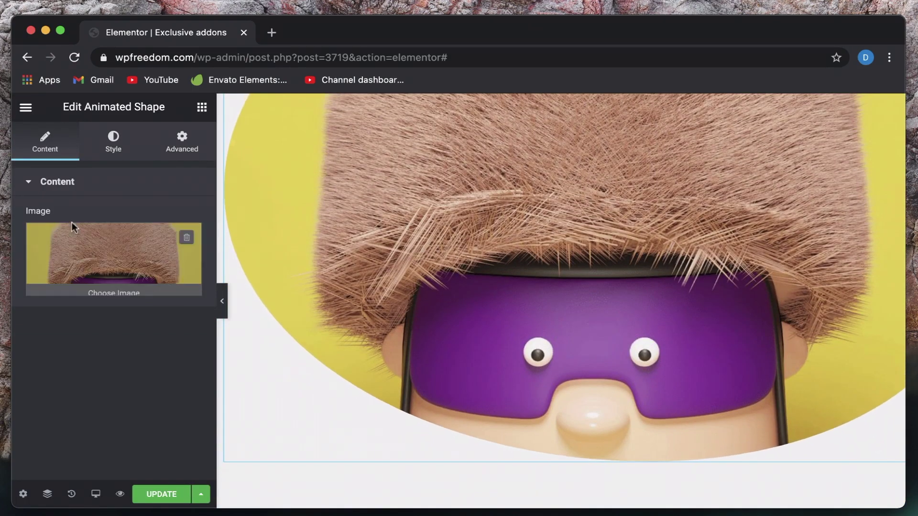
# Set the shape's animation to Style 8, then preview it at full page width
pyautogui.click(113, 142)
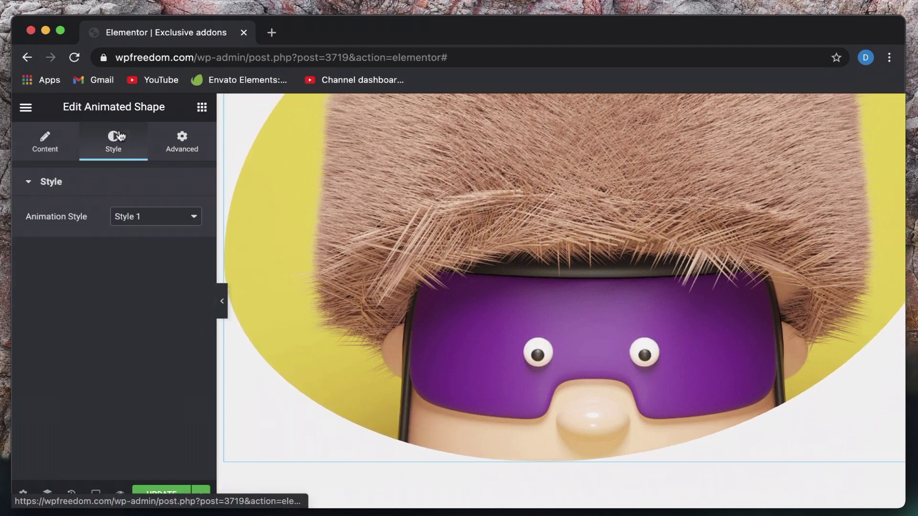
pyautogui.click(153, 216)
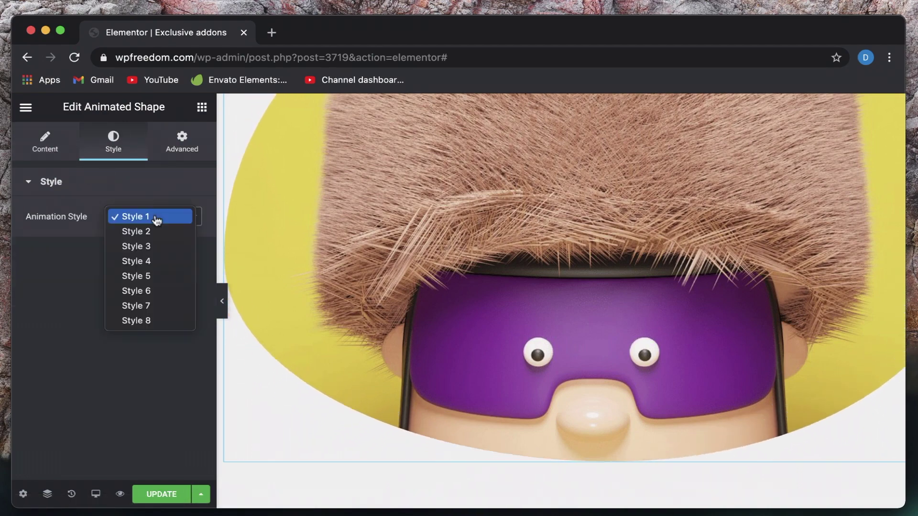
pyautogui.click(154, 230)
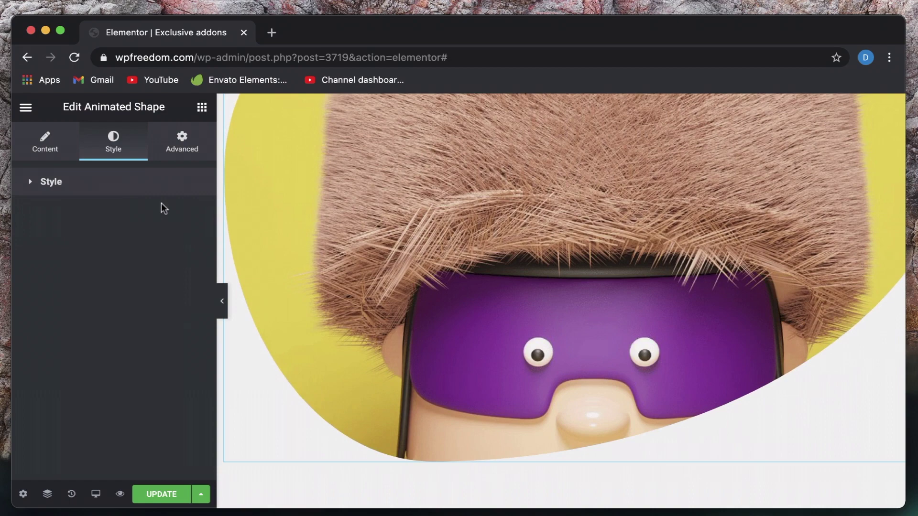
pyautogui.click(154, 216)
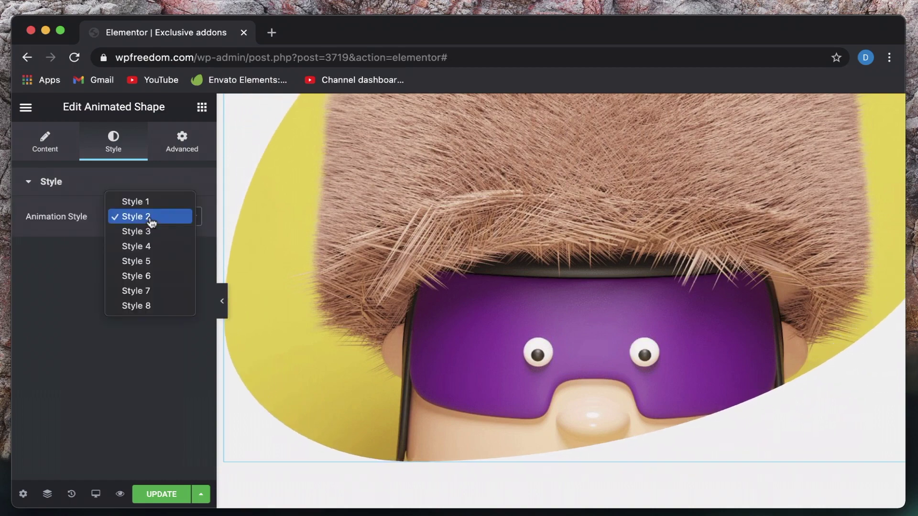
pyautogui.click(147, 303)
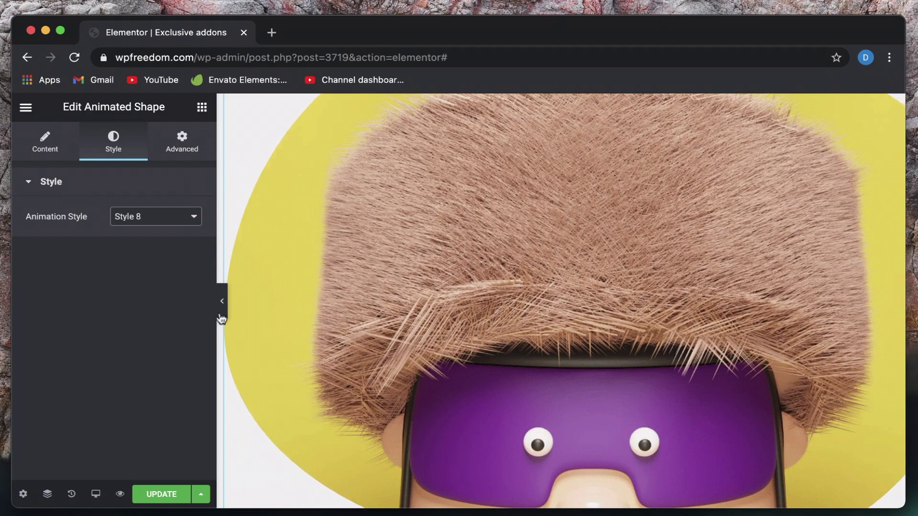
pyautogui.click(222, 301)
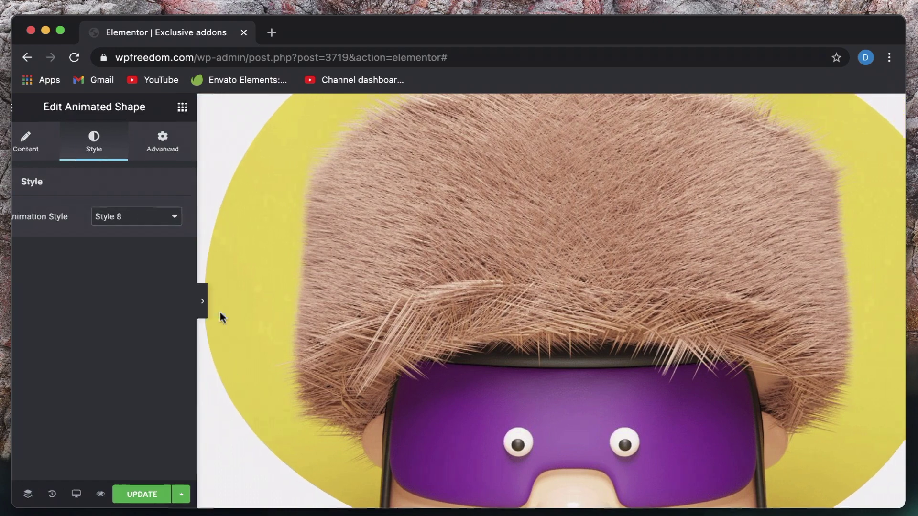
pyautogui.scroll(-5, 352, 284)
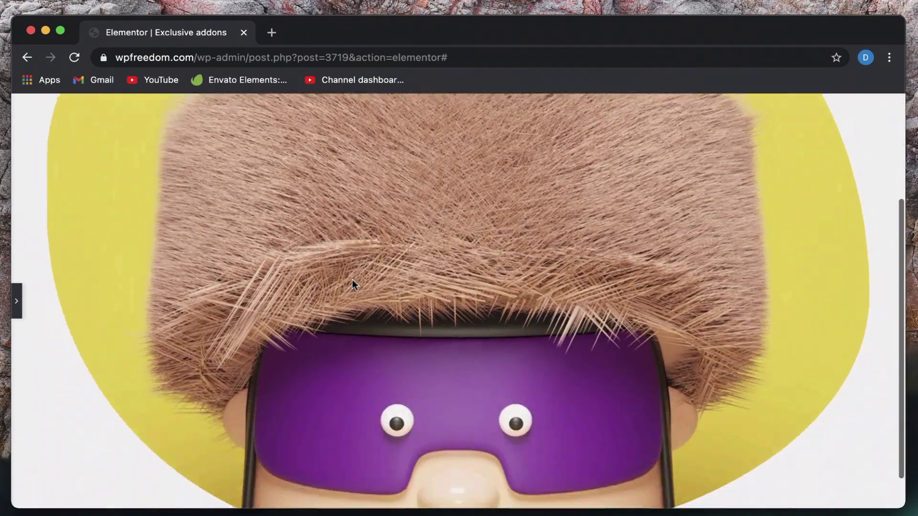
pyautogui.scroll(5, 127, 246)
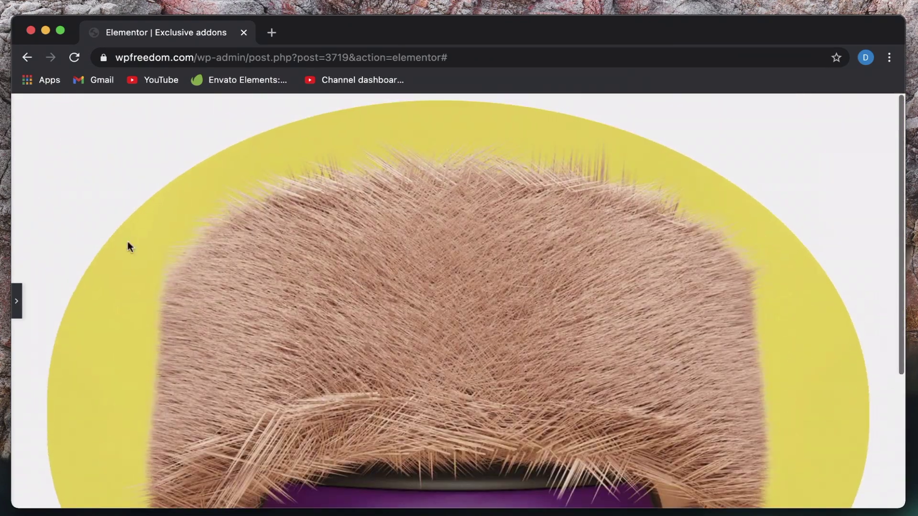
pyautogui.click(20, 295)
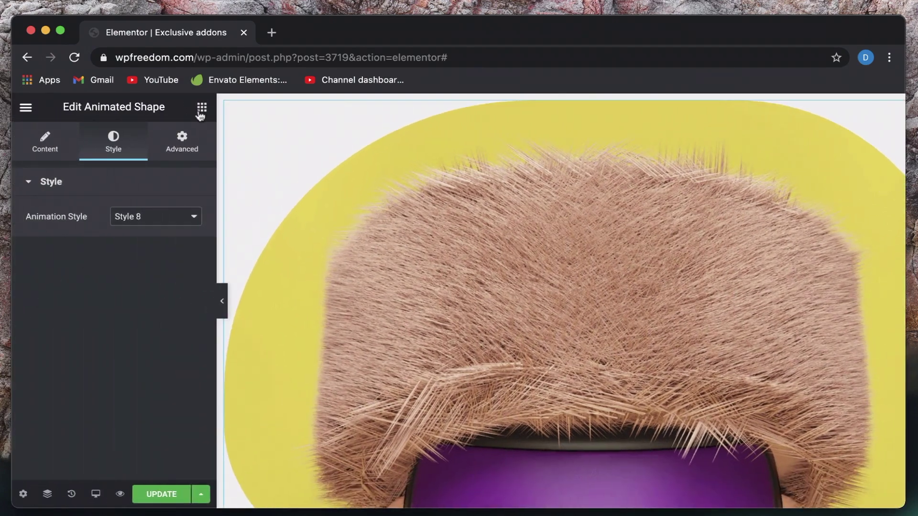
# Drop an Exclusive Addons Breadcrumbs widget below the shape and set Show With Icon to YES
pyautogui.click(202, 107)
pyautogui.scroll(-10, 78, 406)
pyautogui.scroll(-5, 78, 407)
pyautogui.scroll(-1, 78, 406)
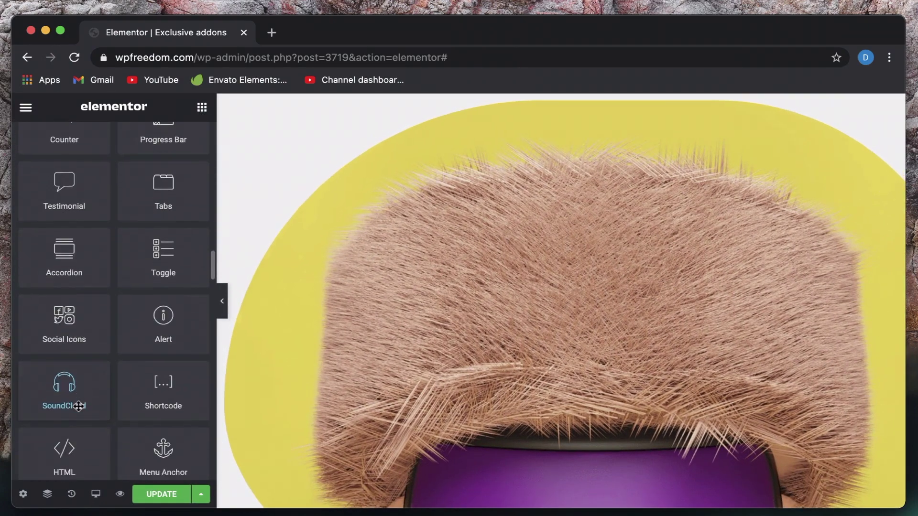
pyautogui.scroll(-5, 78, 406)
pyautogui.scroll(-3, 78, 406)
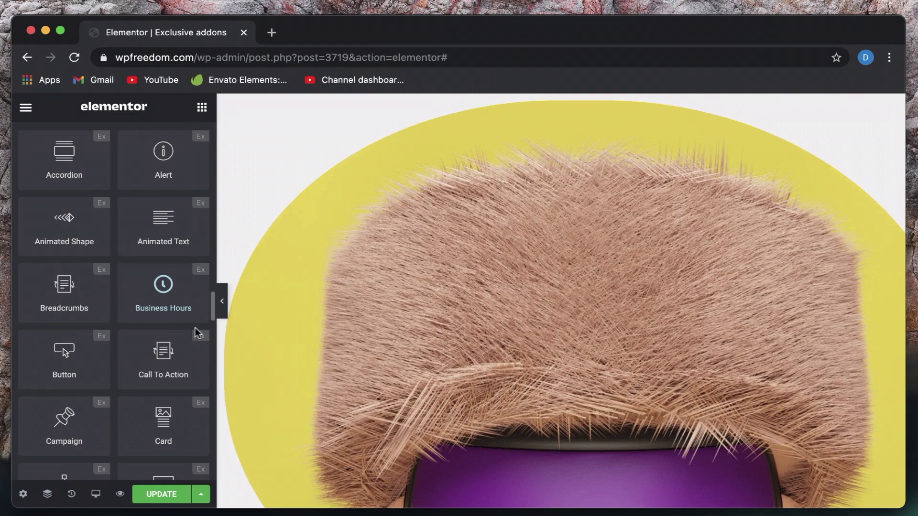
pyautogui.scroll(-5, 397, 391)
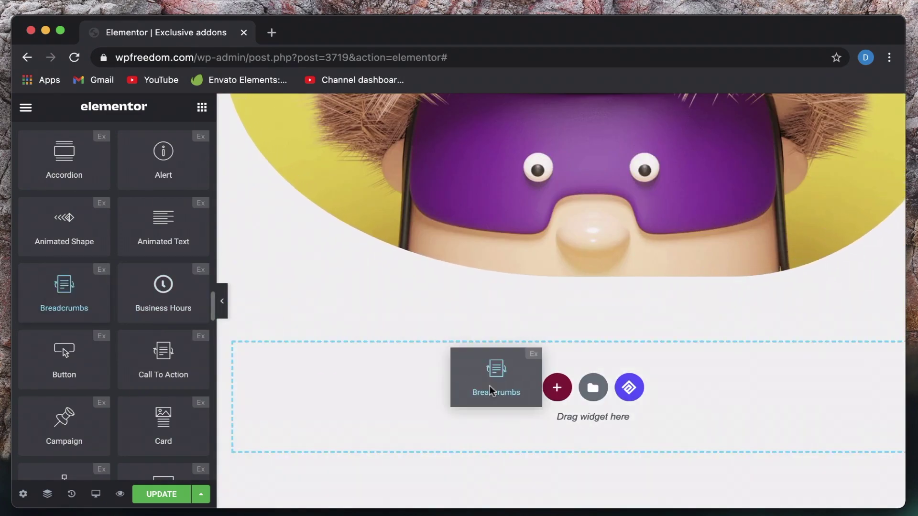
pyautogui.moveTo(59, 303); pyautogui.dragTo(488, 384)
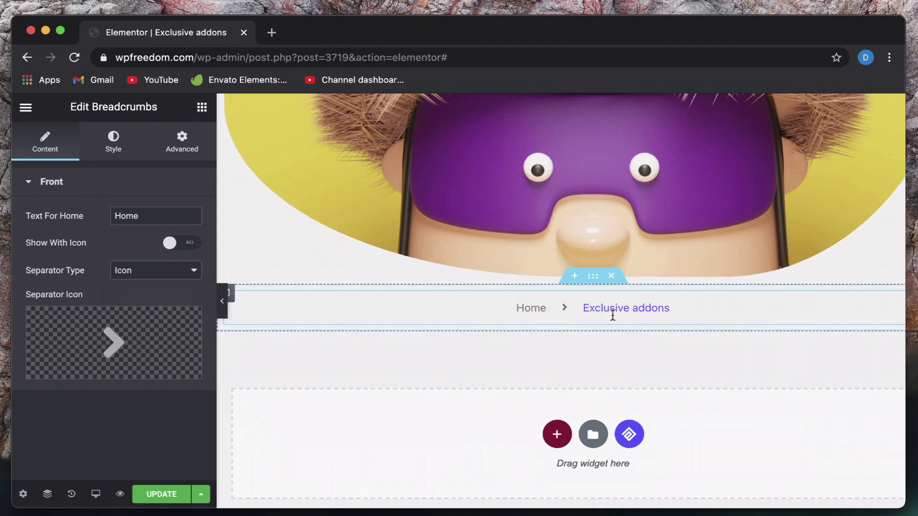
pyautogui.click(181, 246)
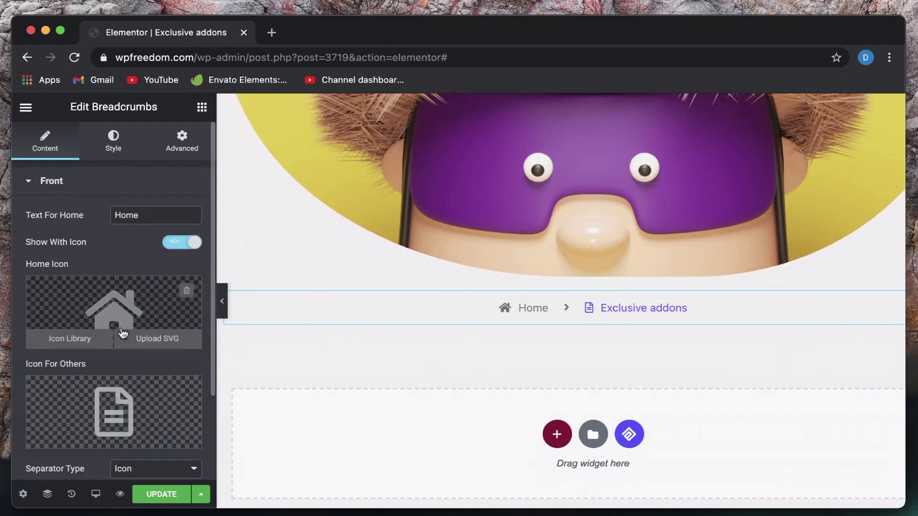
pyautogui.scroll(-3, 123, 333)
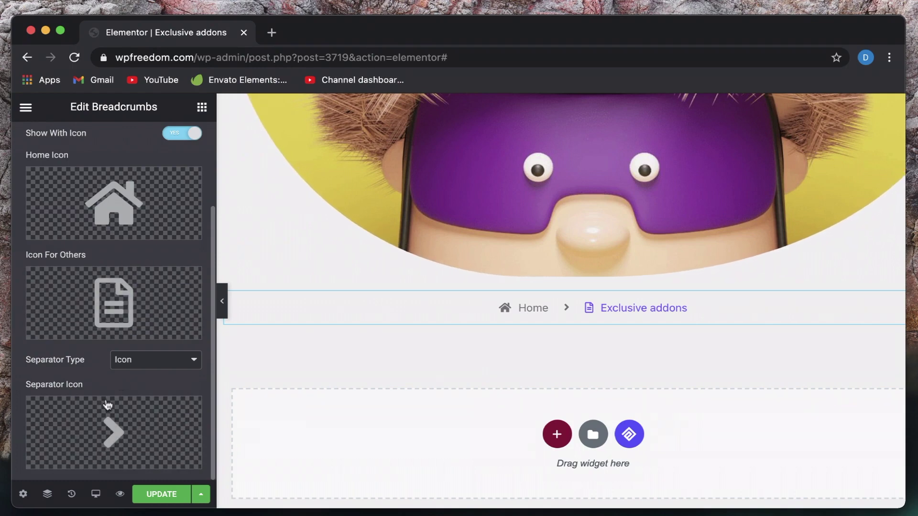
pyautogui.moveTo(114, 431)
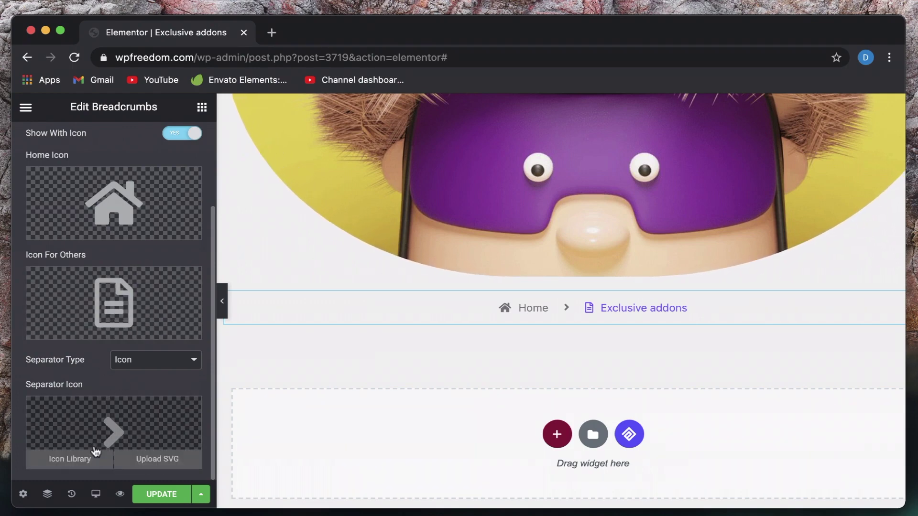
pyautogui.scroll(3, 101, 431)
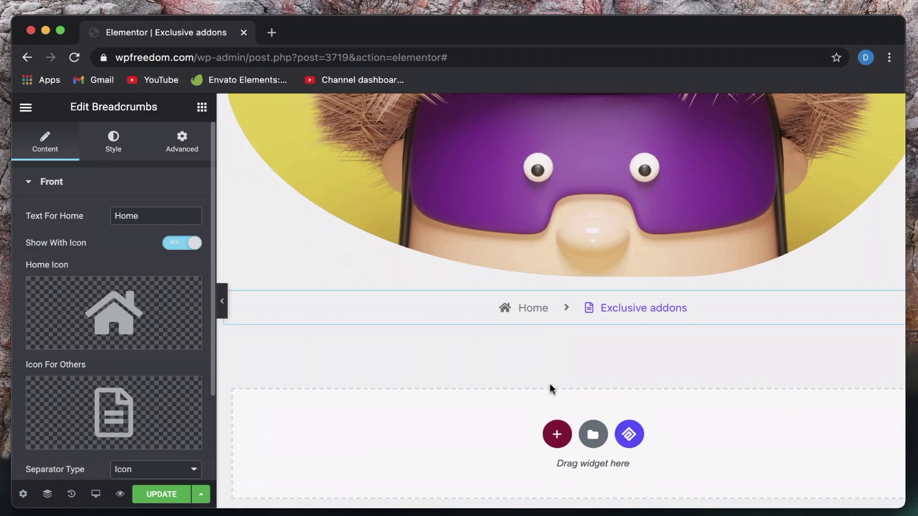
pyautogui.scroll(3, 550, 371)
pyautogui.scroll(-4, 551, 371)
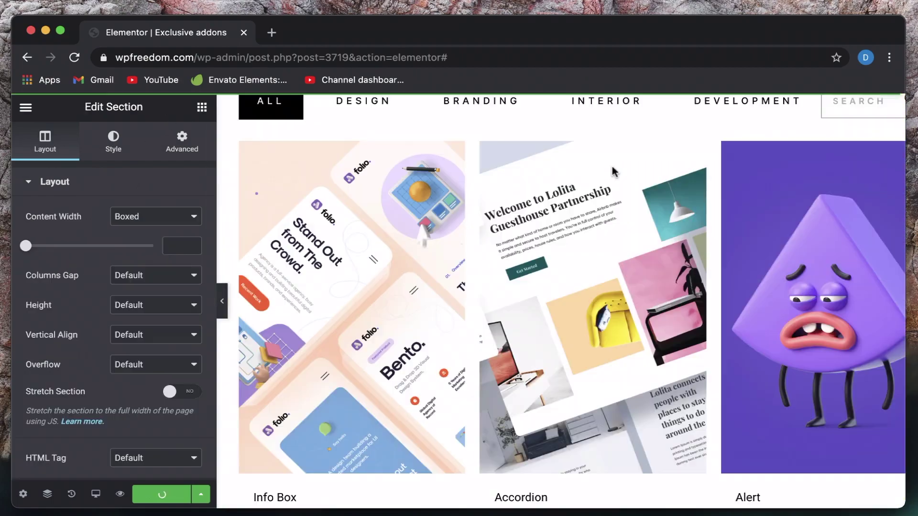
pyautogui.scroll(1, 612, 168)
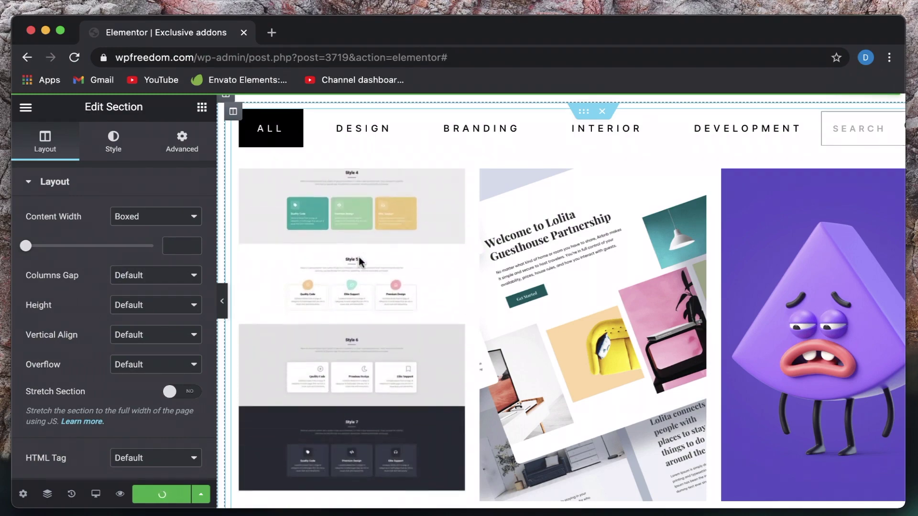
pyautogui.scroll(-2, 359, 257)
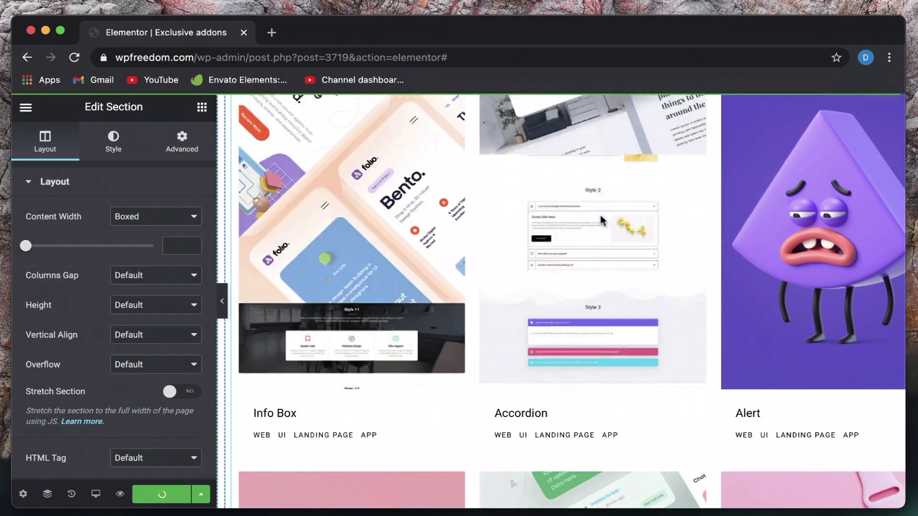
pyautogui.scroll(3, 350, 269)
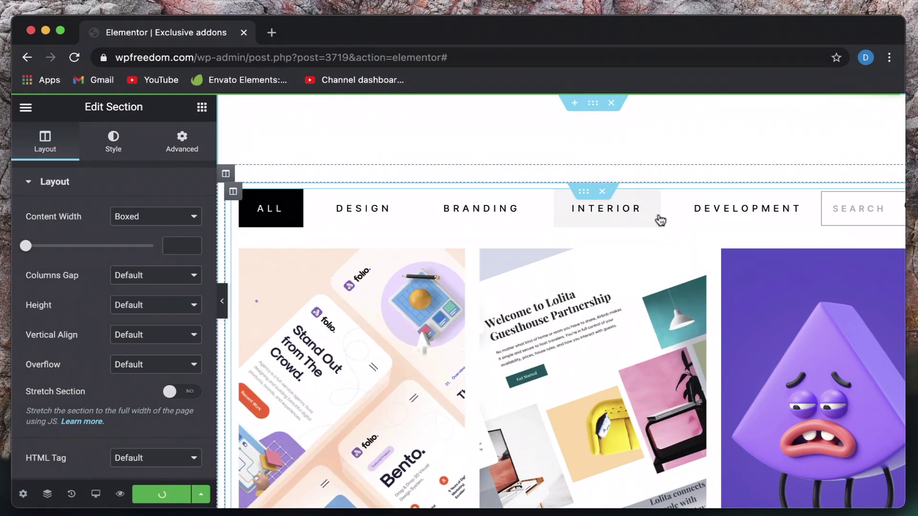
# Open the Demo Previewer widget's settings after reviewing its demo grid
pyautogui.click(660, 220)
pyautogui.scroll(-1, 628, 286)
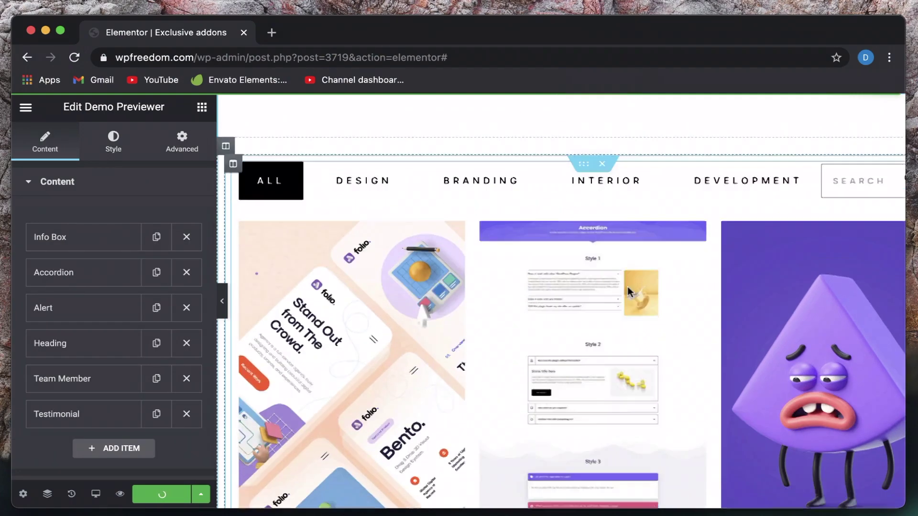
pyautogui.scroll(-2, 628, 286)
pyautogui.scroll(-3, 825, 272)
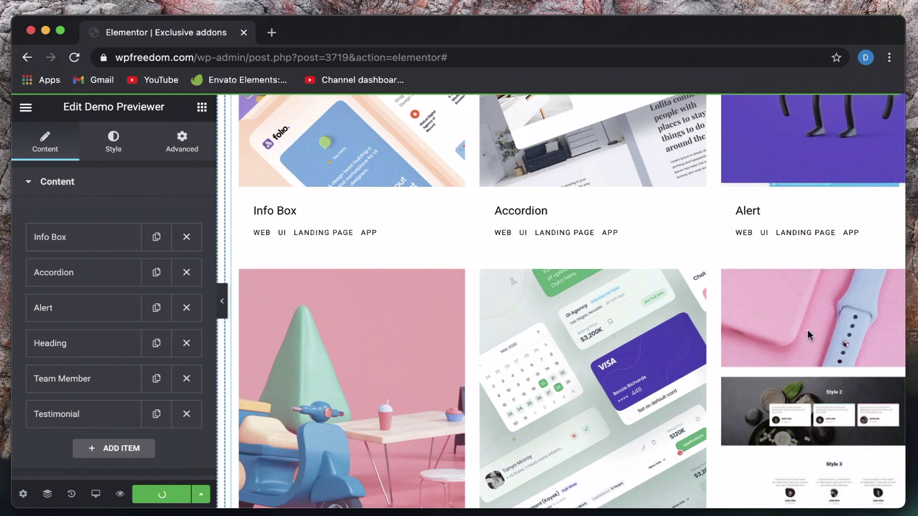
pyautogui.scroll(-2, 808, 330)
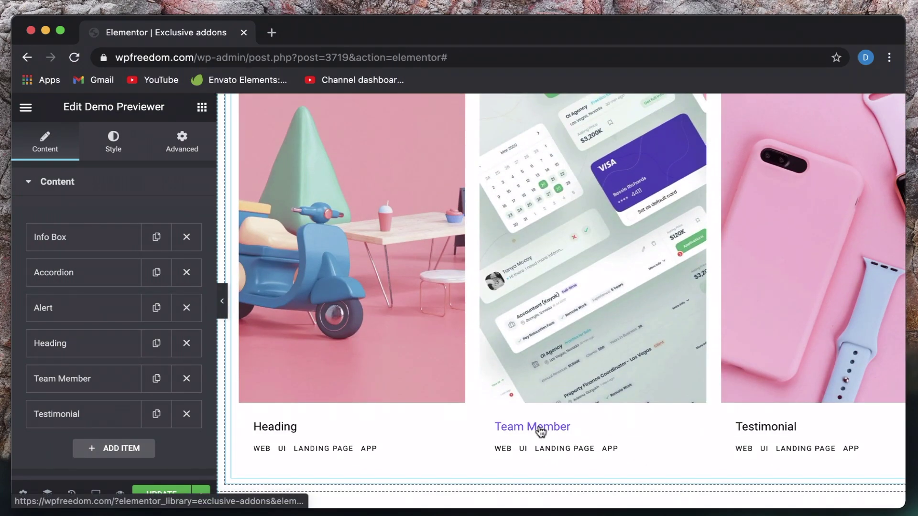
pyautogui.scroll(5, 353, 306)
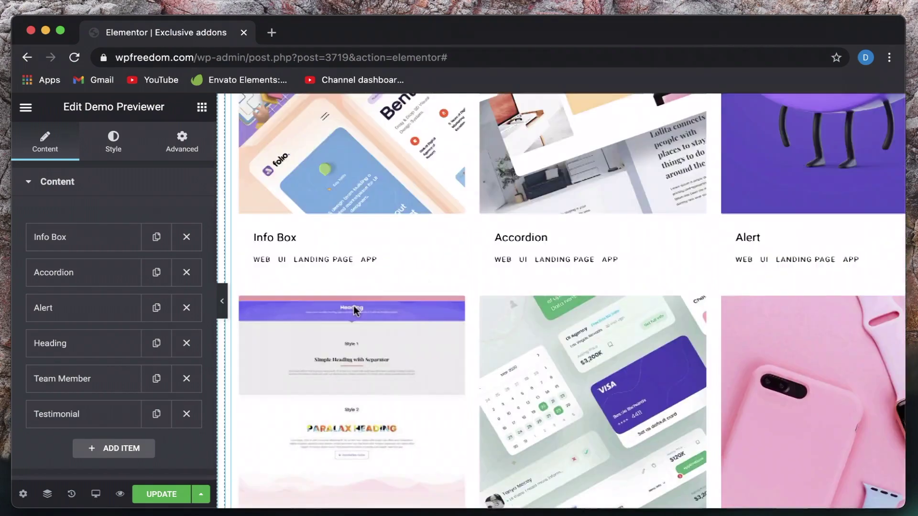
pyautogui.scroll(5, 388, 259)
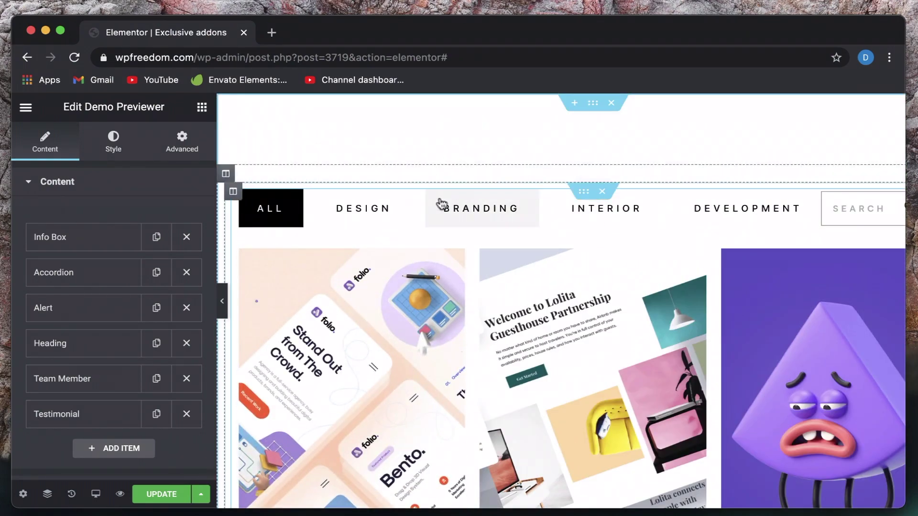
# Return from the Demo Previewer settings to the Elements widget list
pyautogui.click(202, 107)
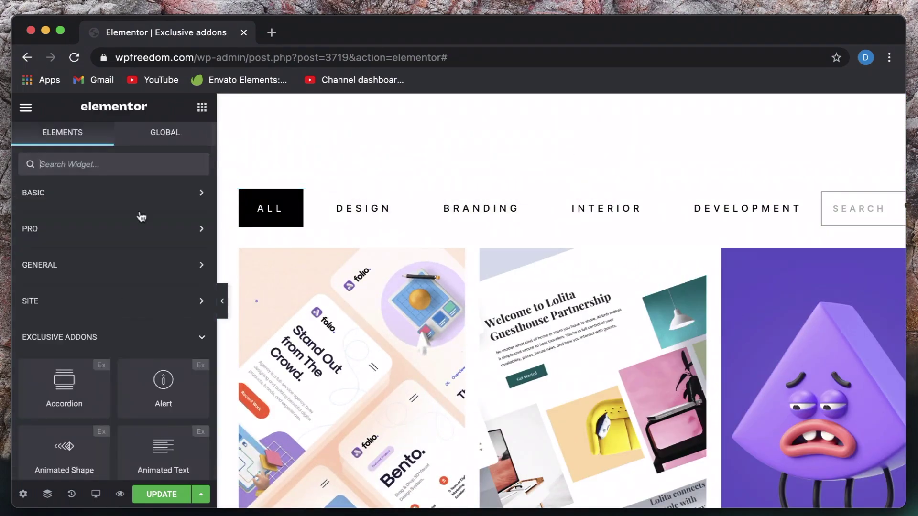
pyautogui.scroll(-2, 141, 217)
pyautogui.scroll(-4, 141, 217)
pyautogui.scroll(-3, 375, 373)
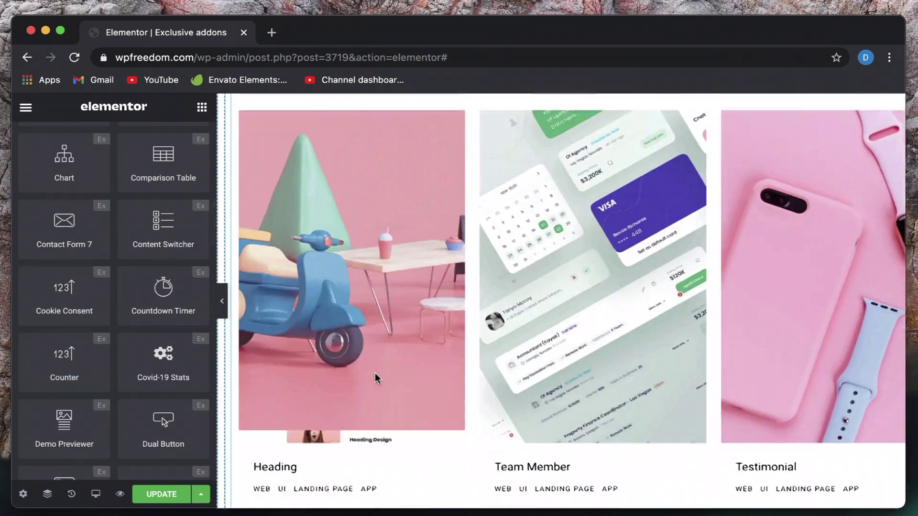
pyautogui.scroll(-4, 376, 373)
pyautogui.scroll(-5, 375, 373)
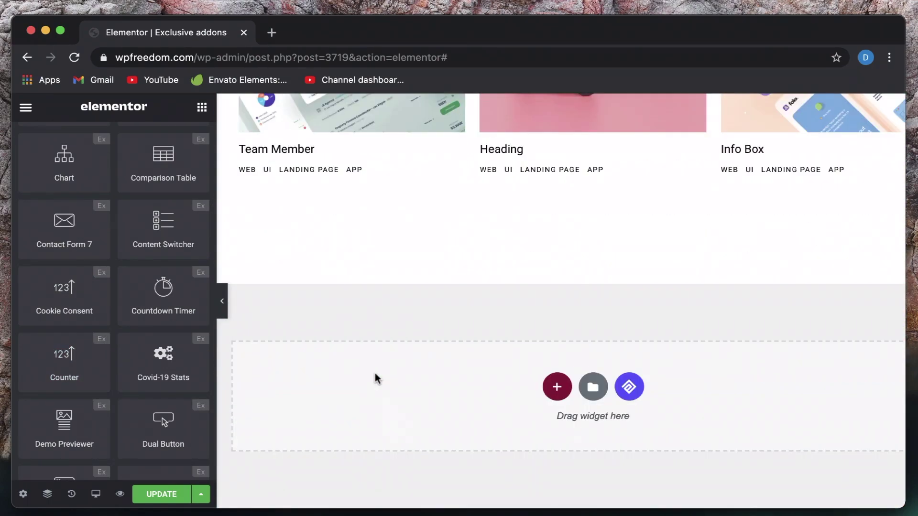
pyautogui.scroll(-1, 79, 328)
pyautogui.scroll(-4, 79, 328)
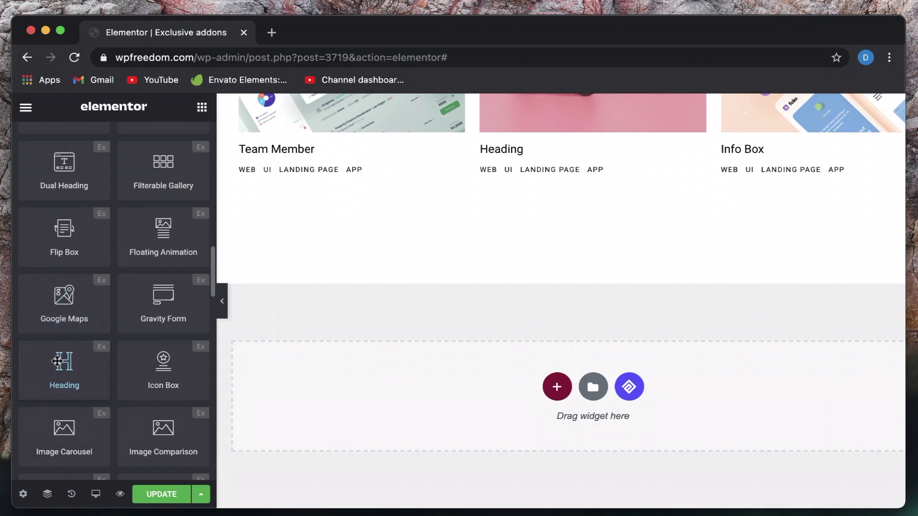
pyautogui.scroll(-3, 58, 362)
pyautogui.scroll(-1, 105, 354)
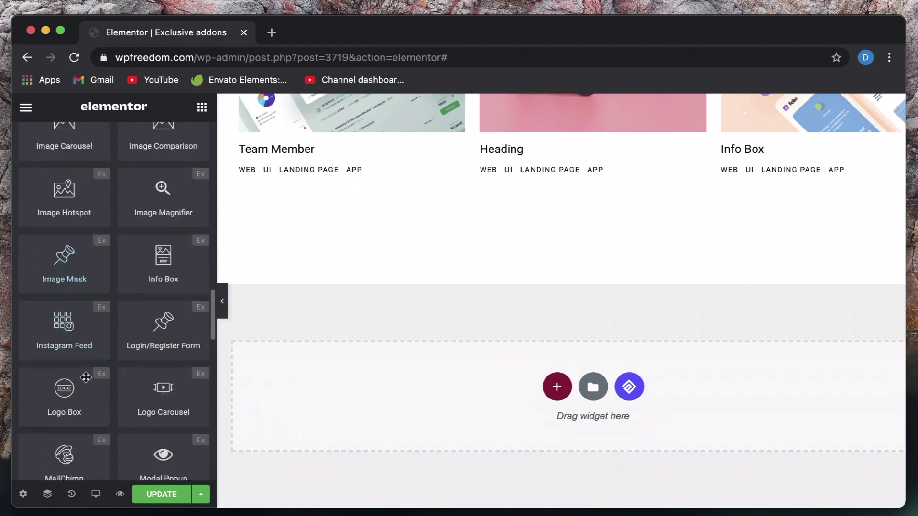
pyautogui.scroll(-2, 90, 370)
pyautogui.scroll(-3, 86, 378)
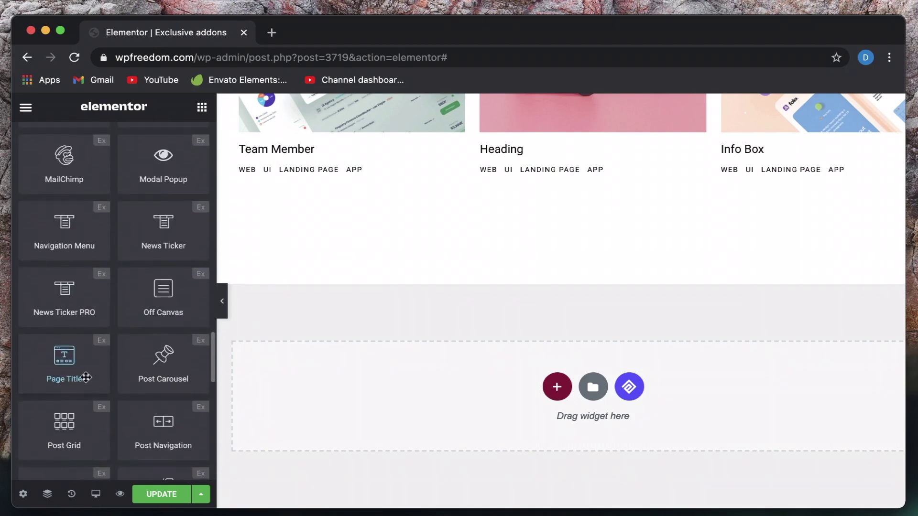
pyautogui.scroll(10, 85, 377)
pyautogui.scroll(3, 85, 377)
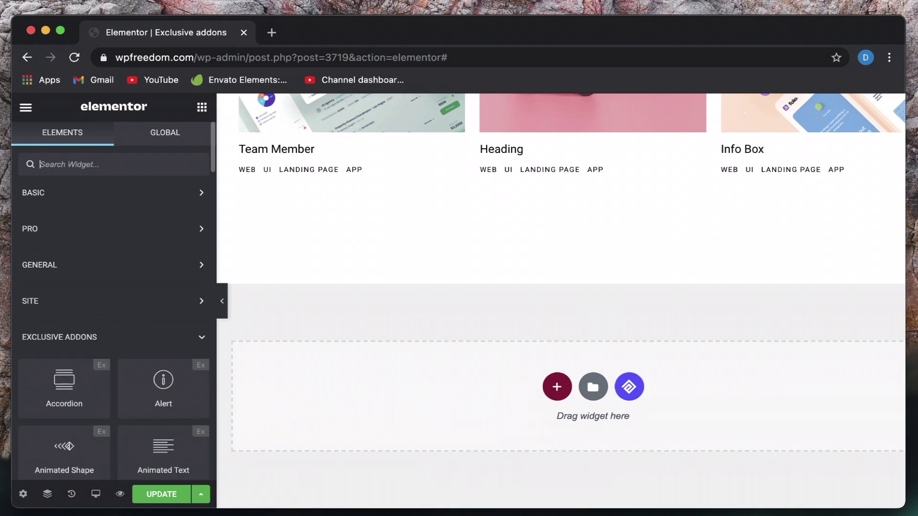
pyautogui.write('sour')
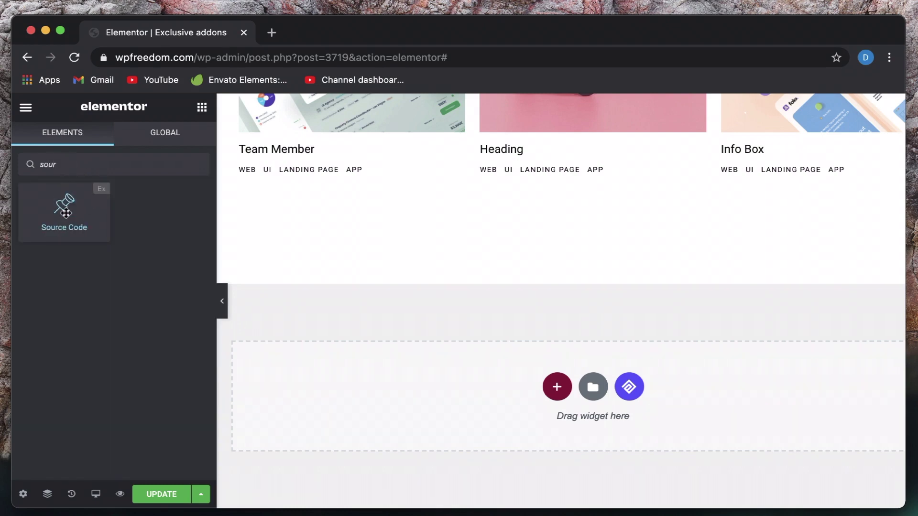
# Drop the Source Code widget into the empty section, keeping HTML as its language
pyautogui.moveTo(65, 213); pyautogui.dragTo(473, 394)
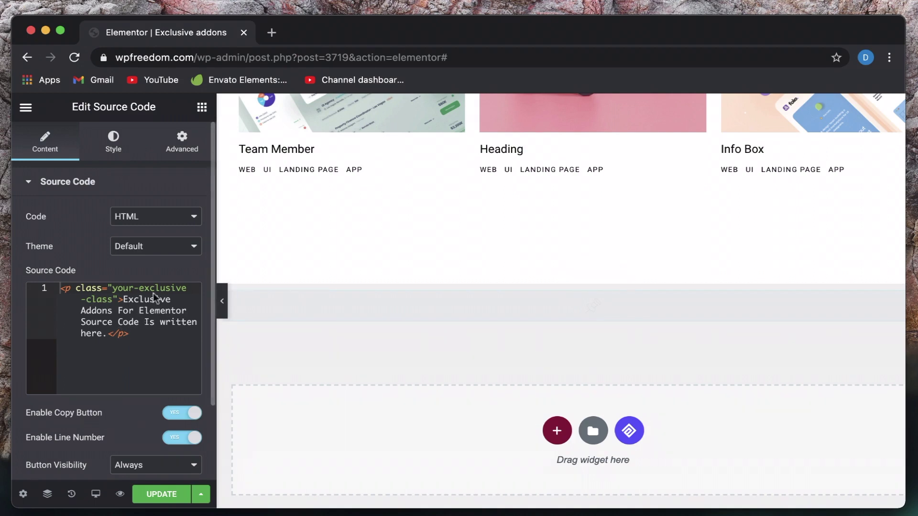
pyautogui.click(153, 217)
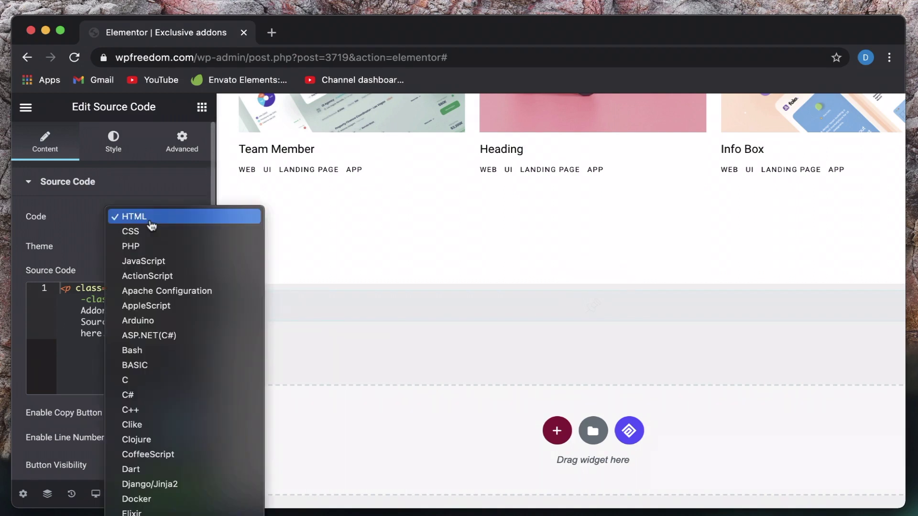
pyautogui.click(151, 219)
# Set the code block's theme to Dark, then change it to Twilight
pyautogui.click(154, 248)
pyautogui.click(154, 261)
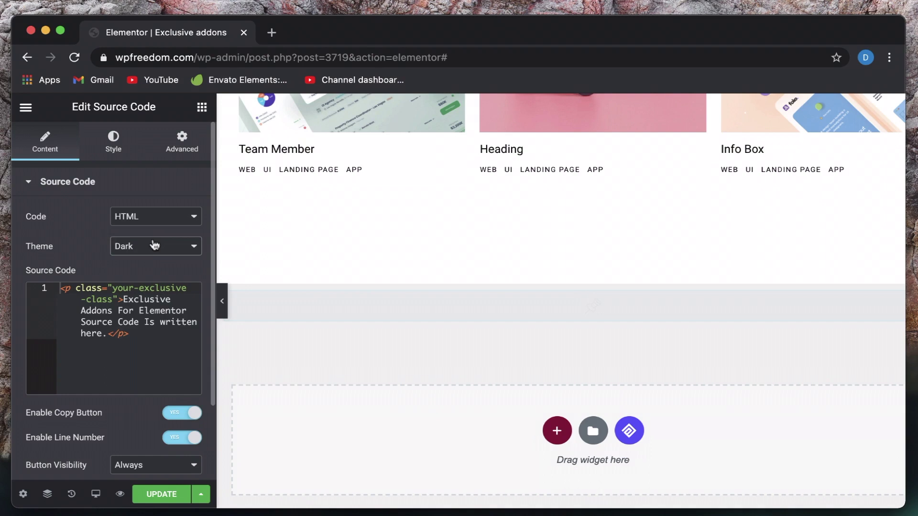
pyautogui.click(154, 245)
pyautogui.click(151, 292)
pyautogui.scroll(-2, 104, 337)
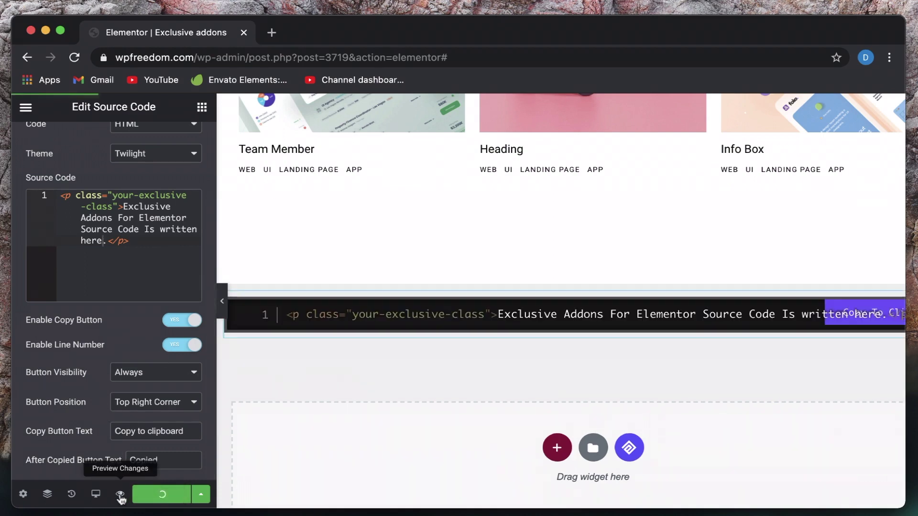
pyautogui.hscroll(2, 706, 316)
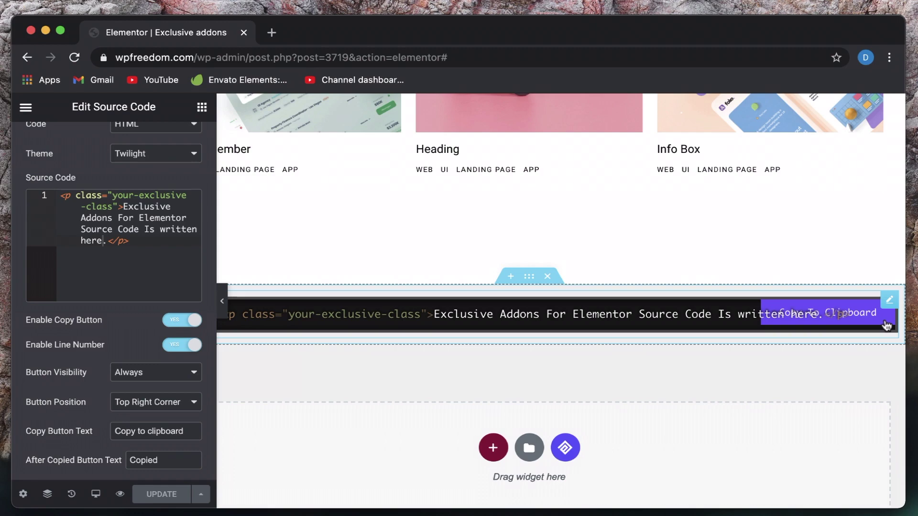
pyautogui.scroll(3, 158, 237)
# Try ActionScript and then C as the code language, and switch the theme to Coy
pyautogui.click(154, 217)
pyautogui.click(148, 276)
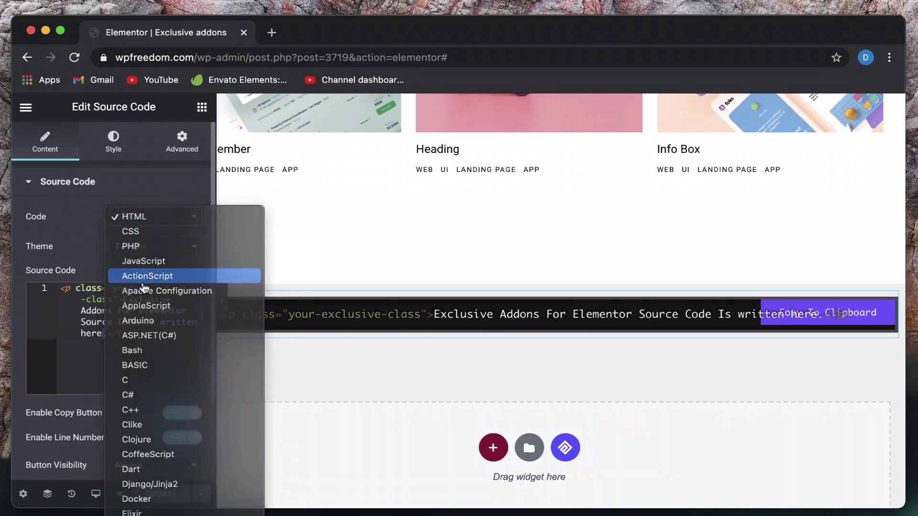
pyautogui.click(143, 219)
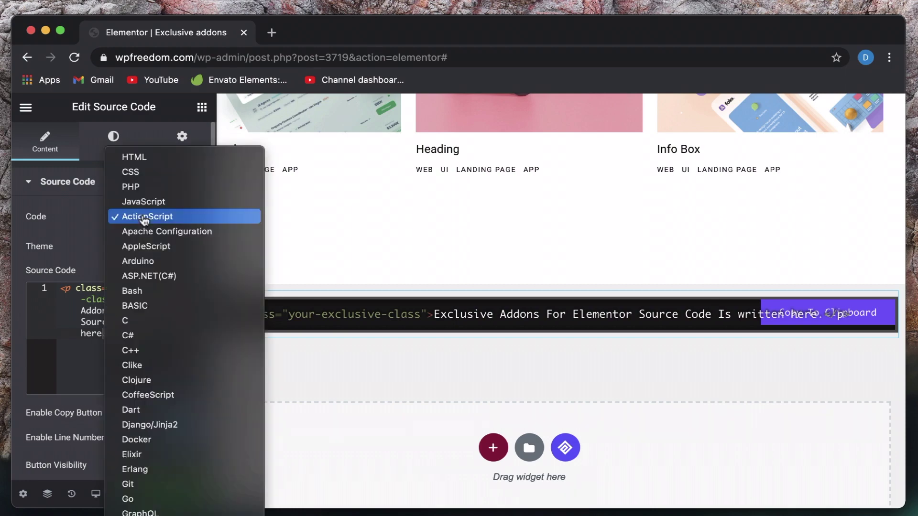
pyautogui.click(126, 320)
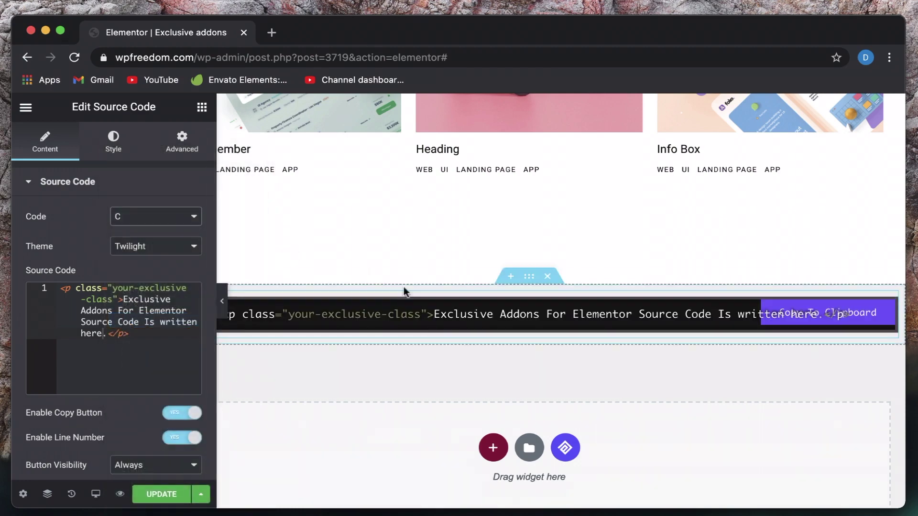
pyautogui.click(146, 245)
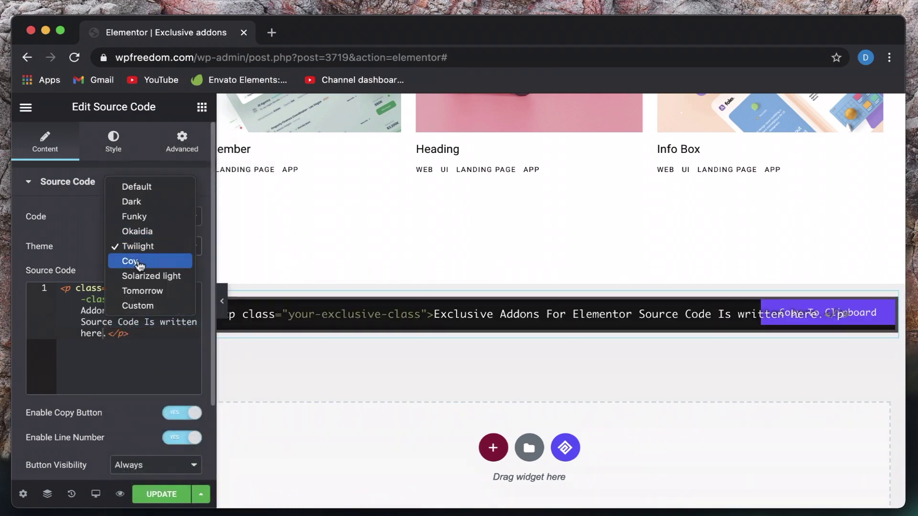
pyautogui.click(133, 262)
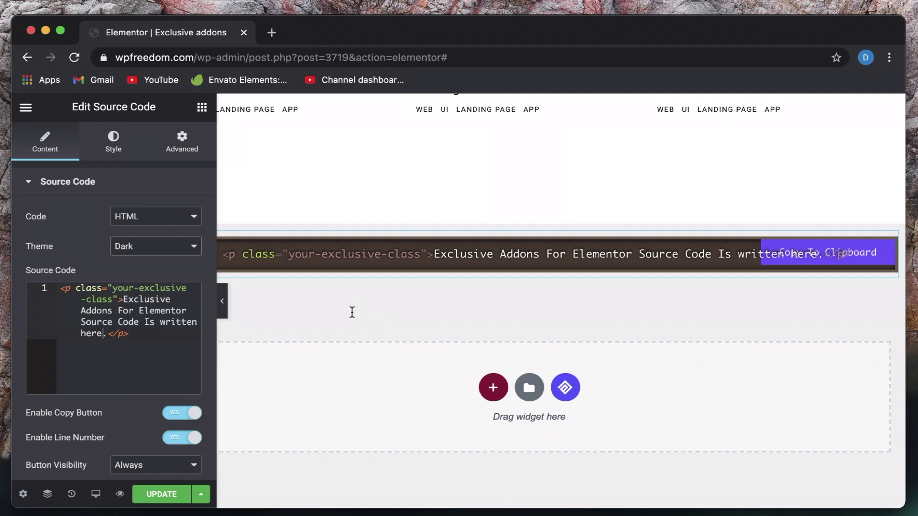
# Save the page and open the WordPress Dashboard in a new tab via Finder
pyautogui.click(179, 494)
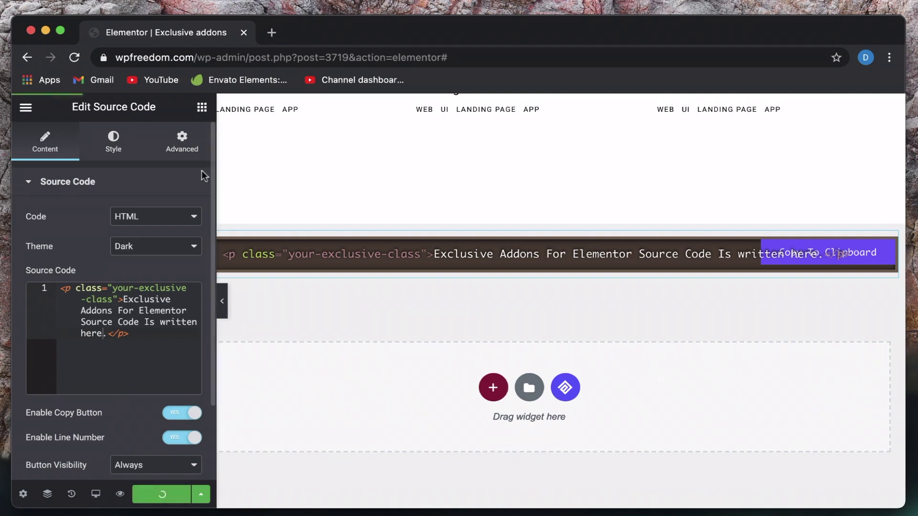
pyautogui.click(202, 107)
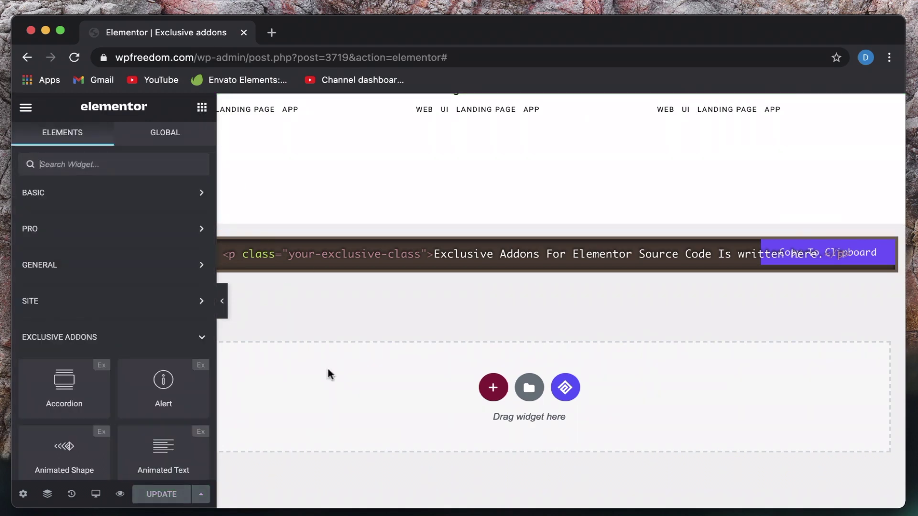
pyautogui.press('super+e')
pyautogui.write('dashboard')
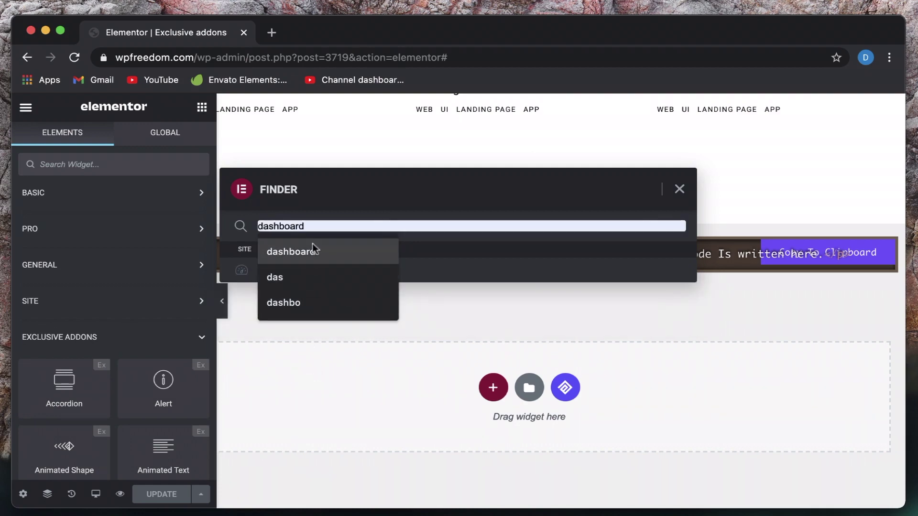
pyautogui.click(312, 247)
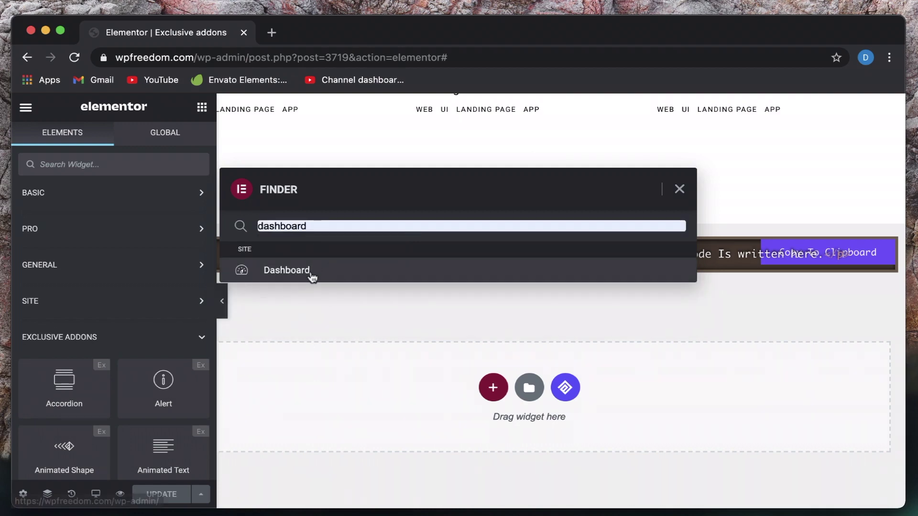
pyautogui.click(311, 270)
# Clear and close Finder, then go to Exclusive Addons > Header & Footer in the dashboard
pyautogui.doubleClick(318, 225)
pyautogui.press('BackSpace')
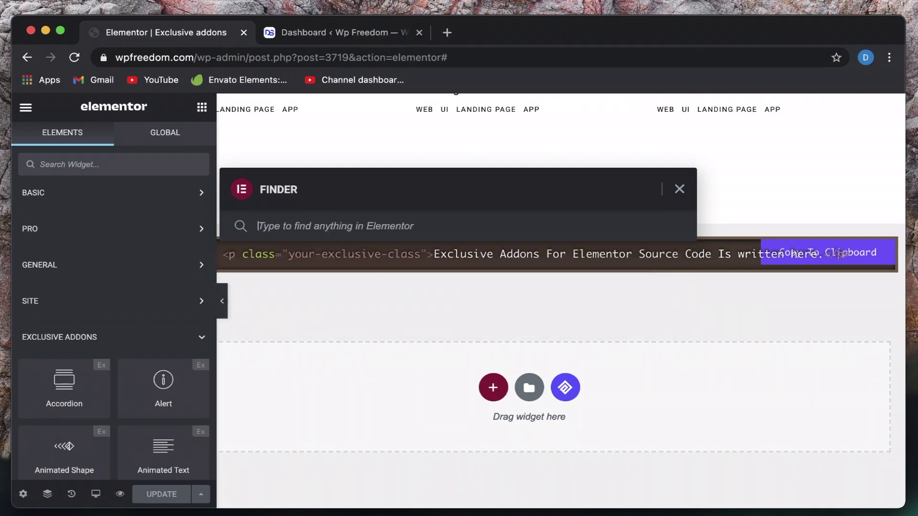
pyautogui.click(680, 189)
pyautogui.click(338, 28)
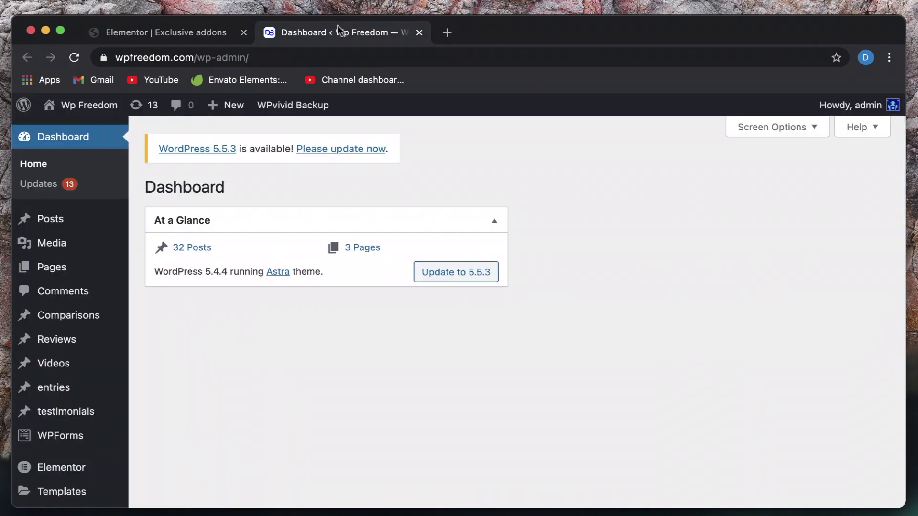
pyautogui.scroll(-5, 341, 335)
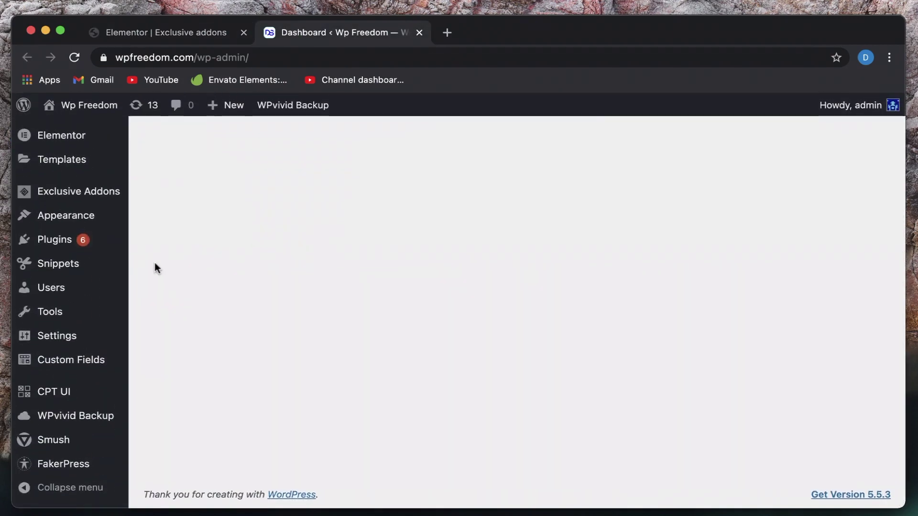
pyautogui.moveTo(79, 192)
pyautogui.click(189, 225)
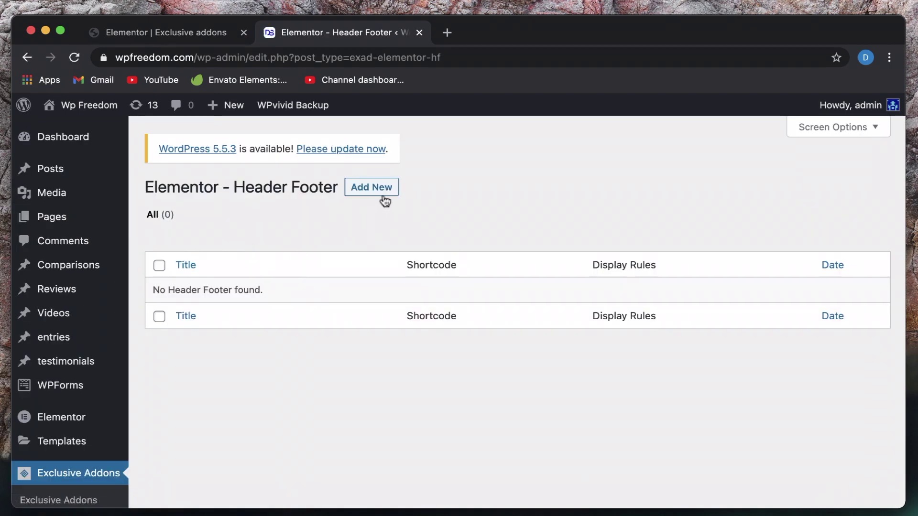
# Add a Header template titled 'My header' for the Entire Website and edit it in Elementor
pyautogui.click(381, 193)
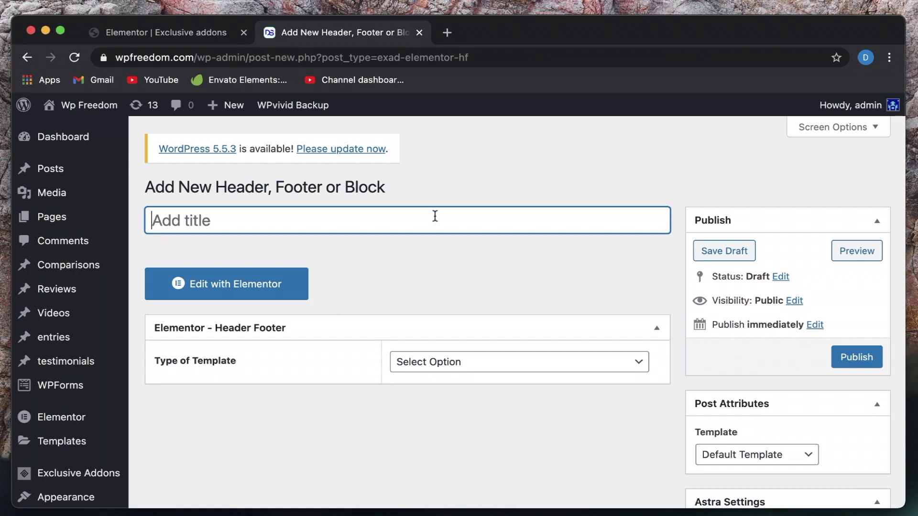
pyautogui.write('M he')
pyautogui.press('BackSpace')
pyautogui.press('BackSpace')
pyautogui.press('BackSpace')
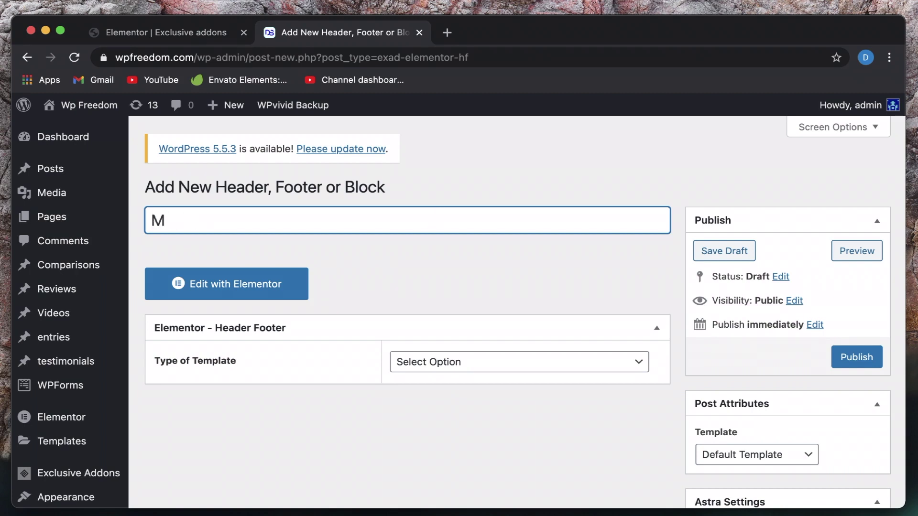
pyautogui.write('y header')
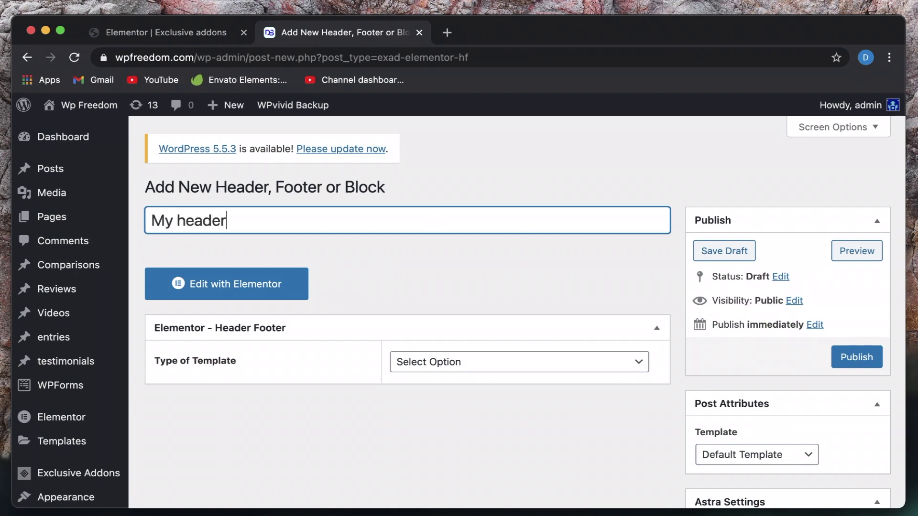
pyautogui.click(605, 364)
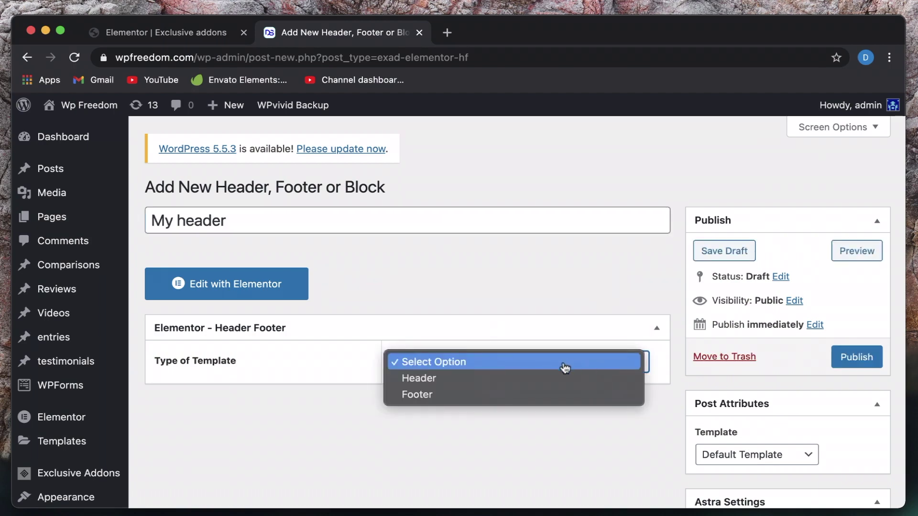
pyautogui.click(548, 381)
pyautogui.scroll(-3, 456, 372)
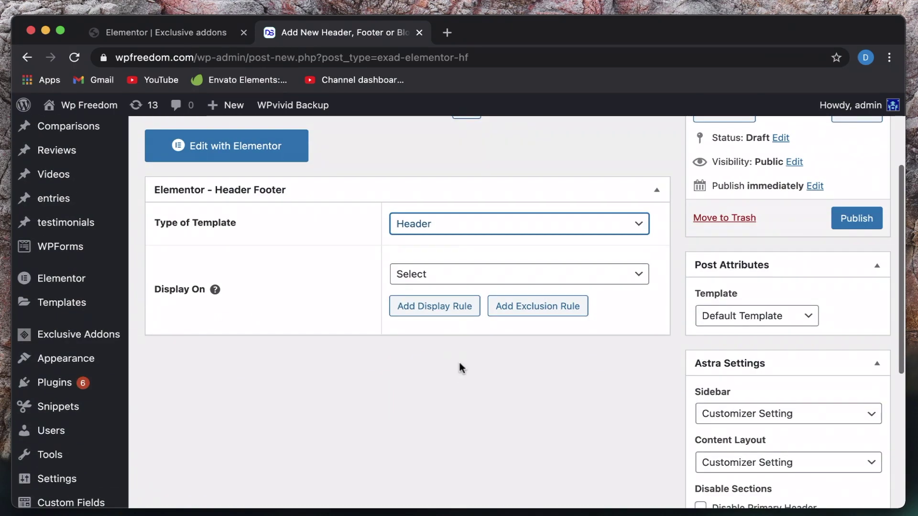
pyautogui.click(462, 280)
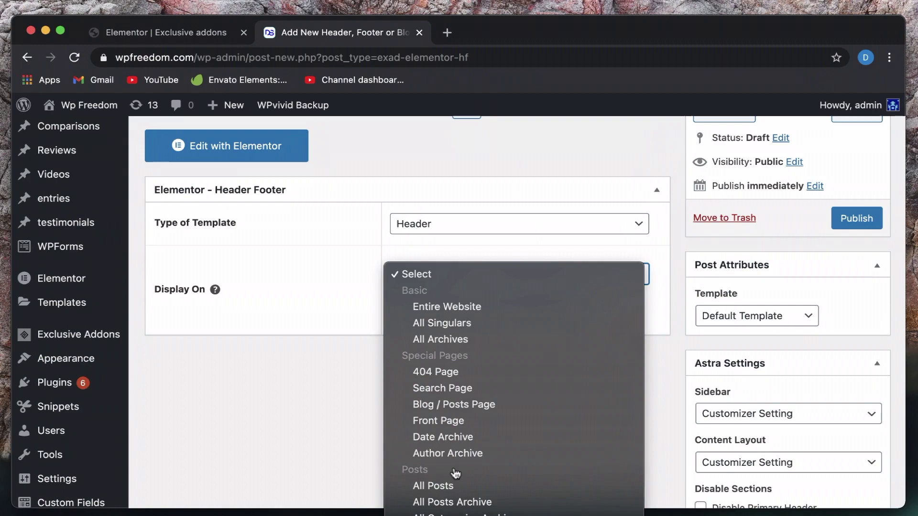
pyautogui.scroll(-10, 455, 474)
pyautogui.scroll(-4, 455, 474)
pyautogui.scroll(1, 454, 394)
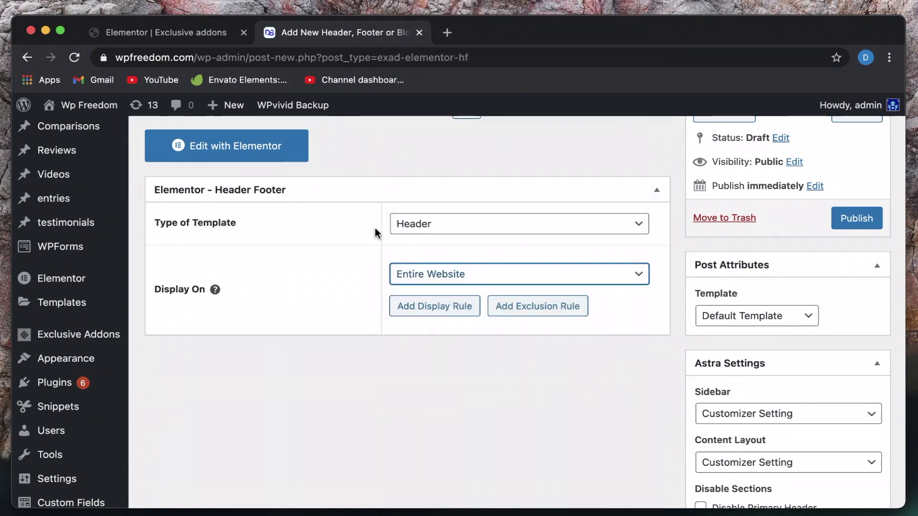
pyautogui.scroll(3, 375, 232)
pyautogui.click(275, 280)
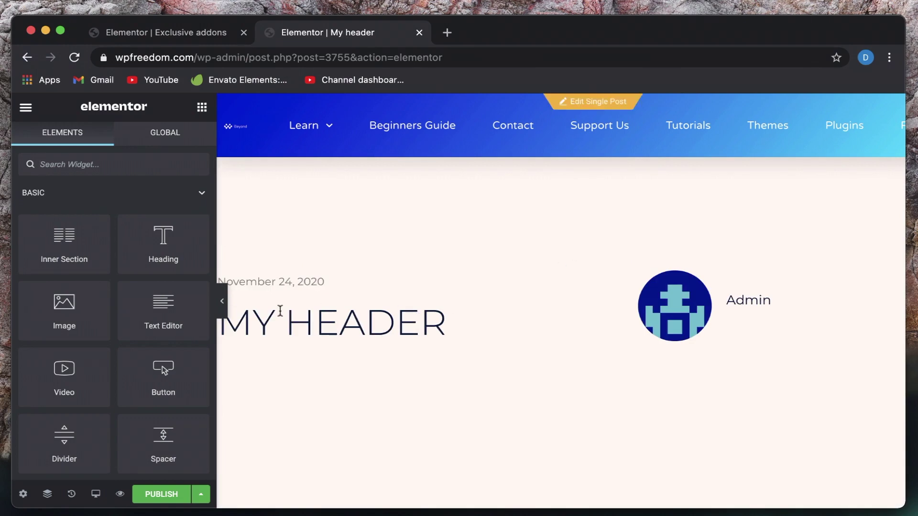
# Collapse the BASIC and PRO categories in the Elements panel
pyautogui.click(141, 199)
pyautogui.click(127, 228)
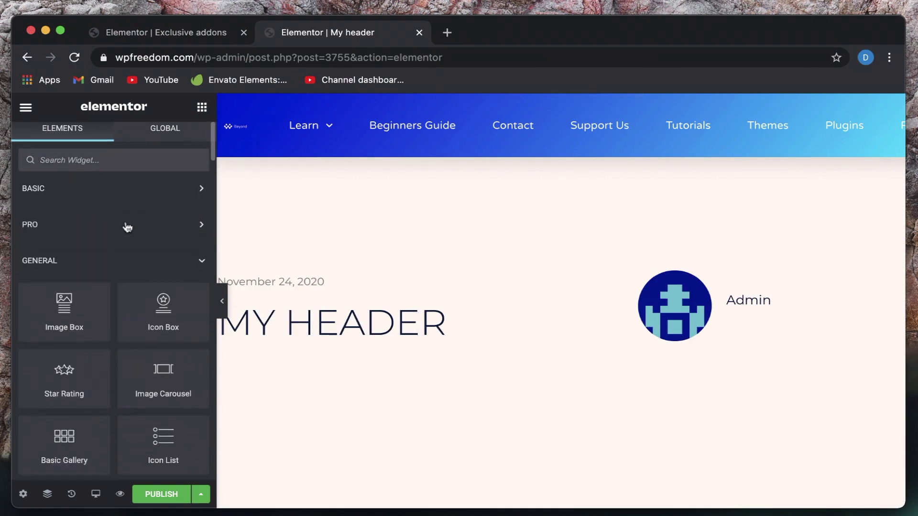
pyautogui.scroll(-5, 127, 227)
pyautogui.scroll(-3, 127, 228)
pyautogui.scroll(-3, 126, 222)
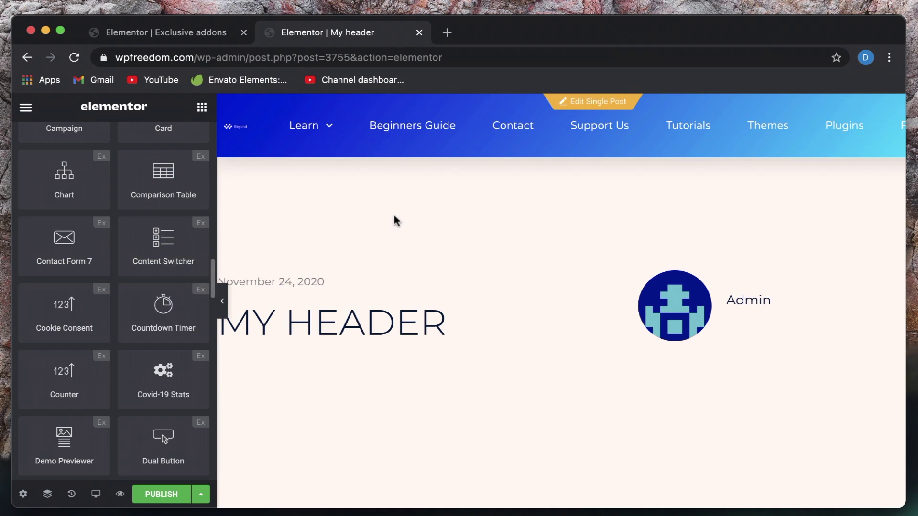